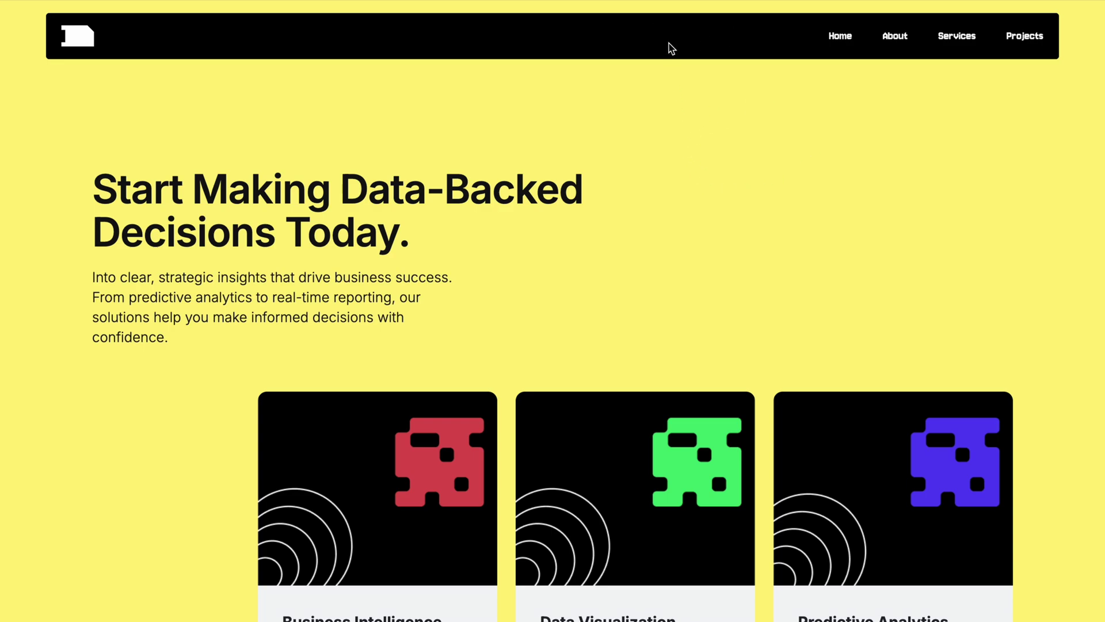
# Step: Browse the finished site's About and Services pages in the published preview
pyautogui.click(901, 45)
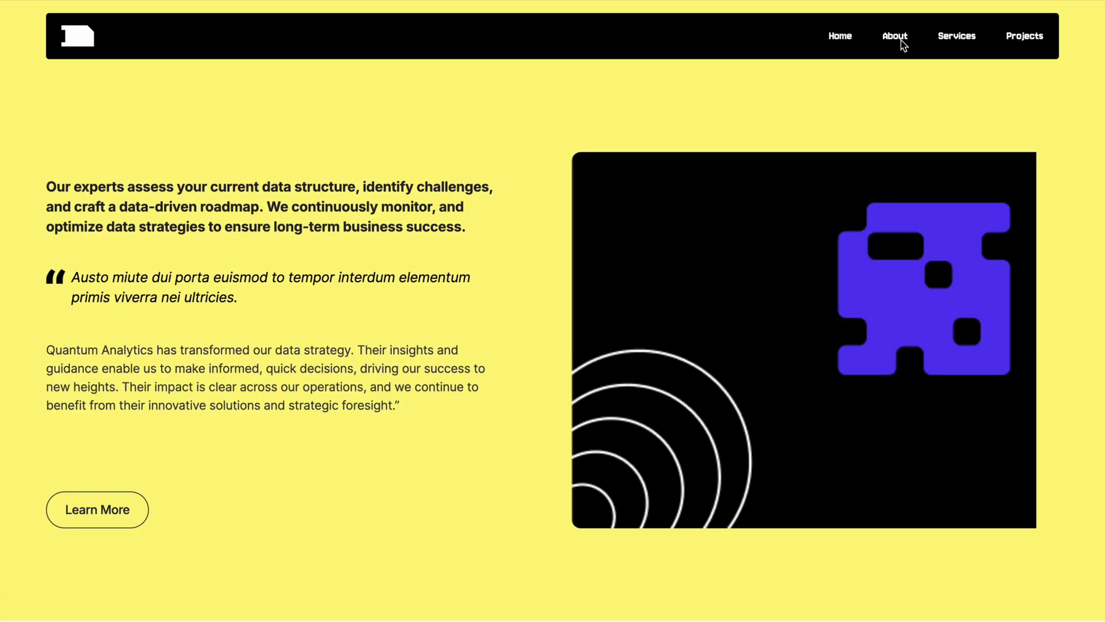
pyautogui.click(953, 38)
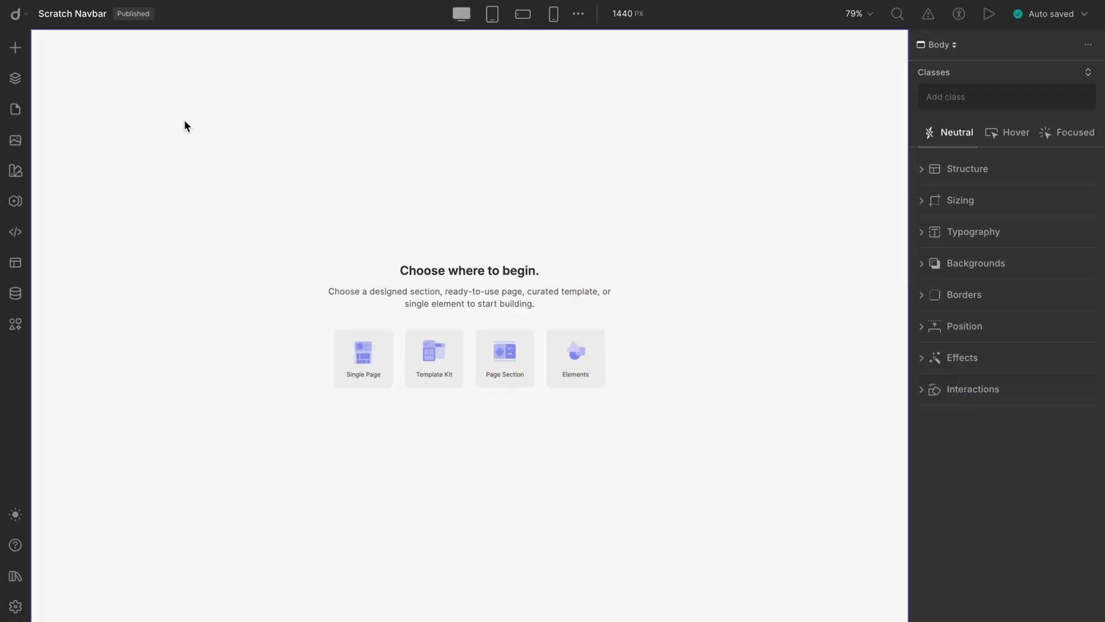
# Step: Pin the Elements list, then drag in a Section, a Container inside it, and a Div inside that
pyautogui.click(16, 48)
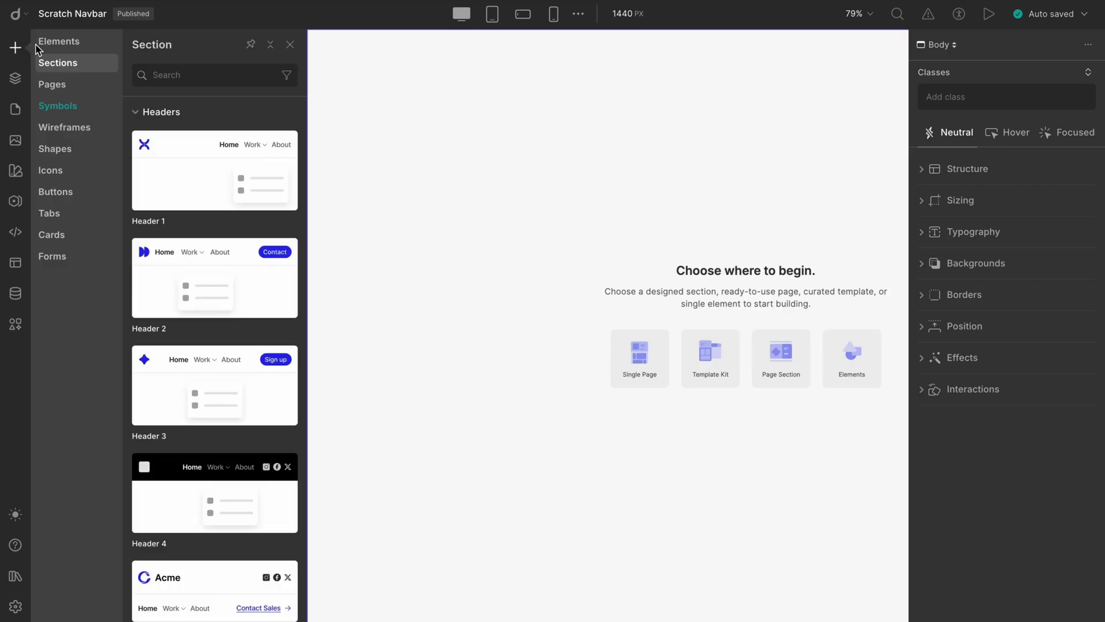
pyautogui.click(68, 50)
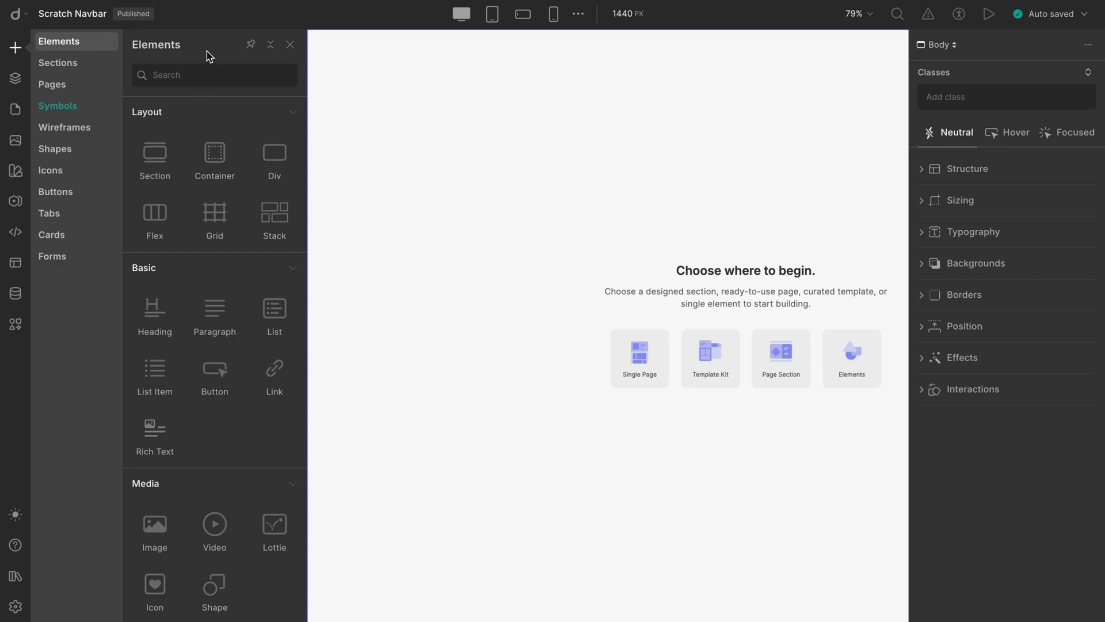
pyautogui.click(251, 46)
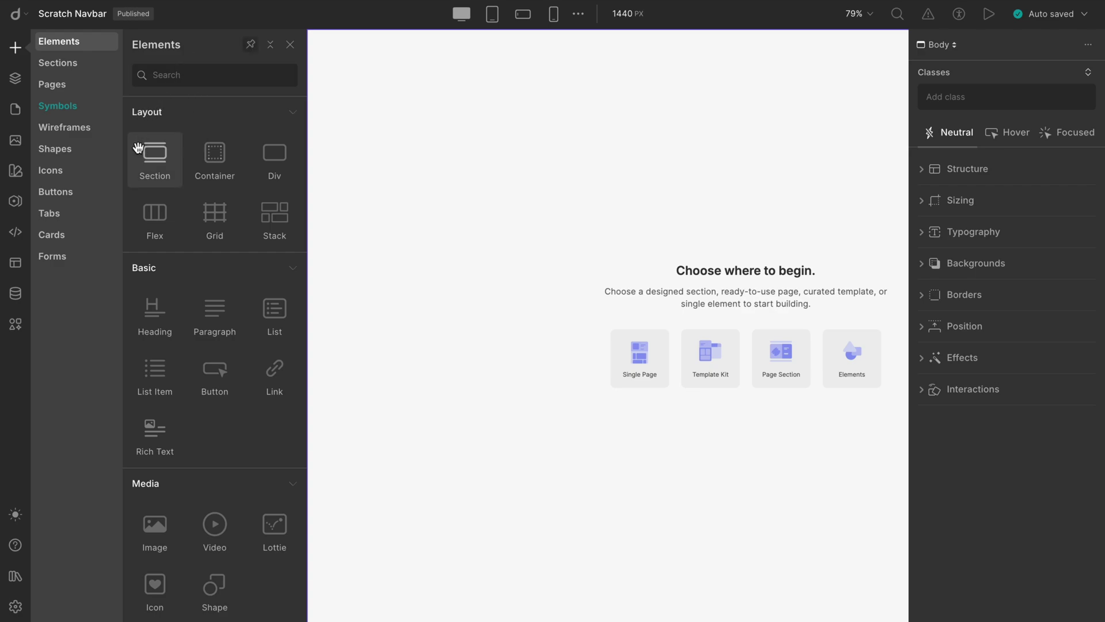
pyautogui.moveTo(138, 148); pyautogui.dragTo(420, 68)
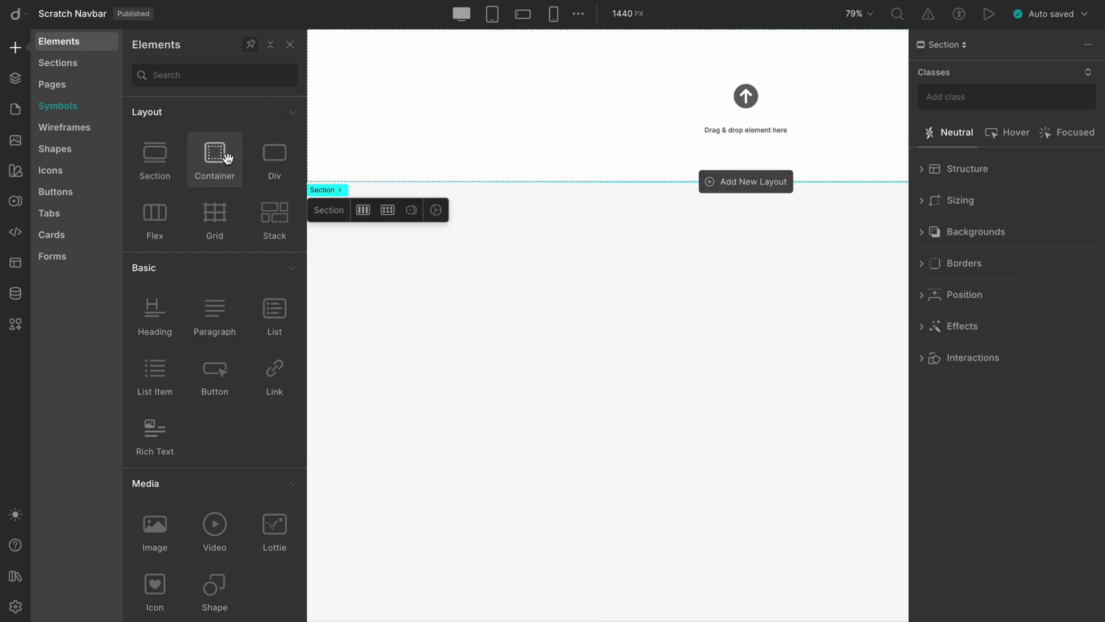
pyautogui.moveTo(227, 158); pyautogui.dragTo(380, 122)
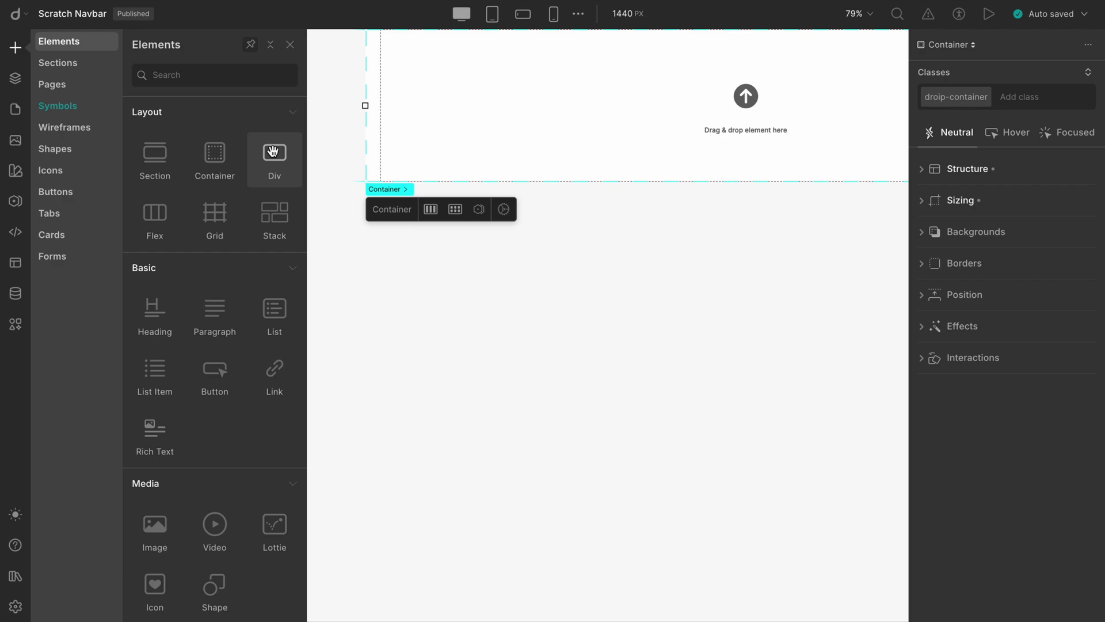
pyautogui.moveTo(273, 151); pyautogui.dragTo(411, 138)
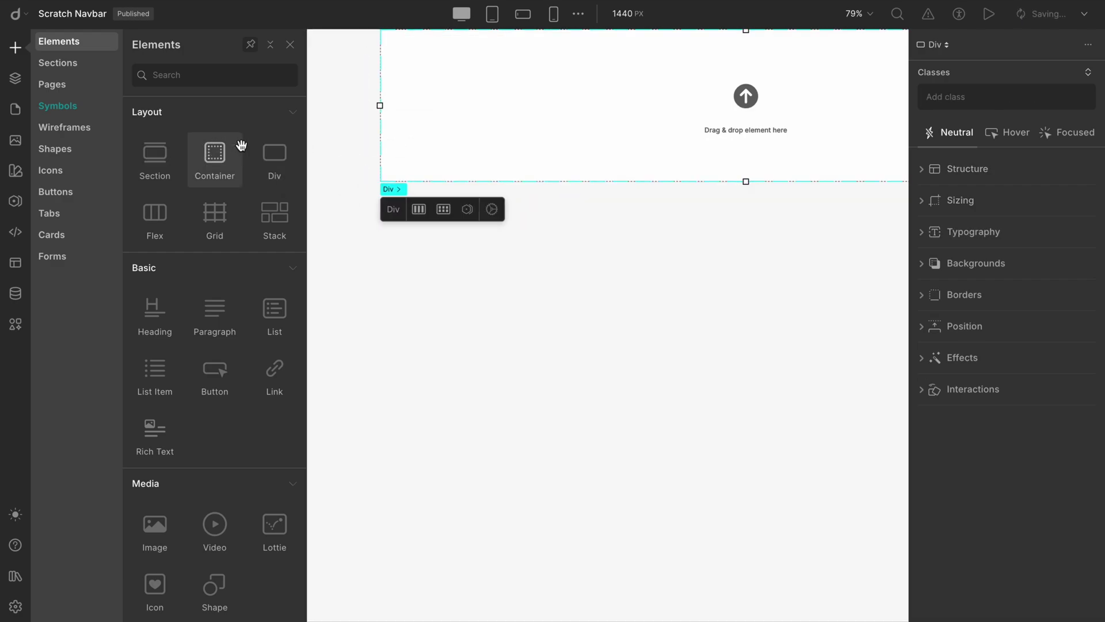
# Step: In Layers, rename the Div under Section > Container to 'Nav-Wrapper'
pyautogui.click(15, 80)
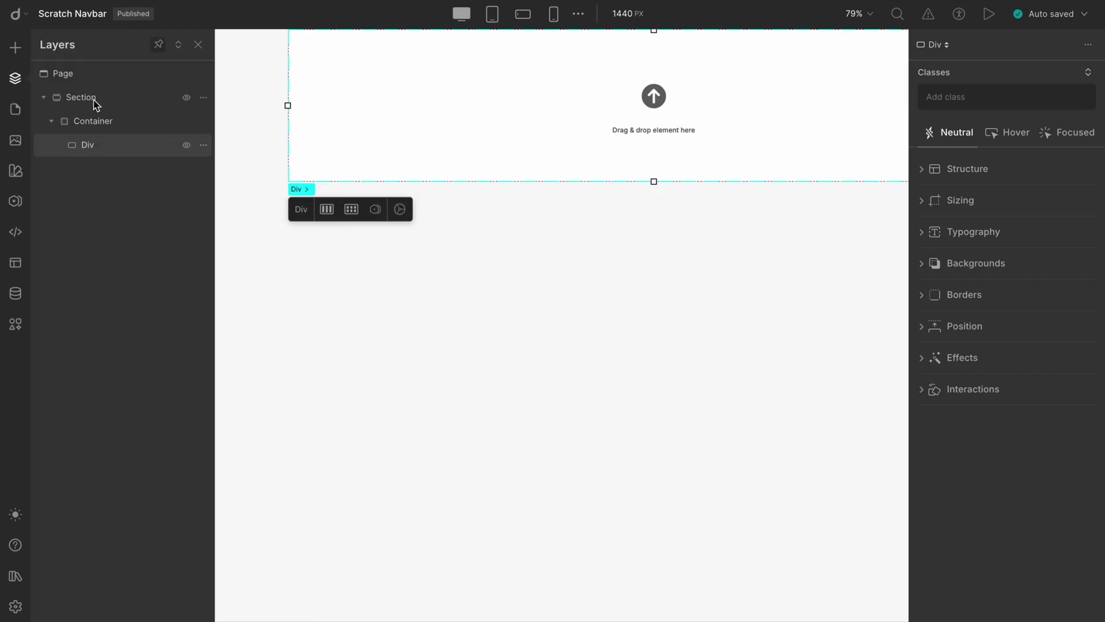
pyautogui.click(115, 103)
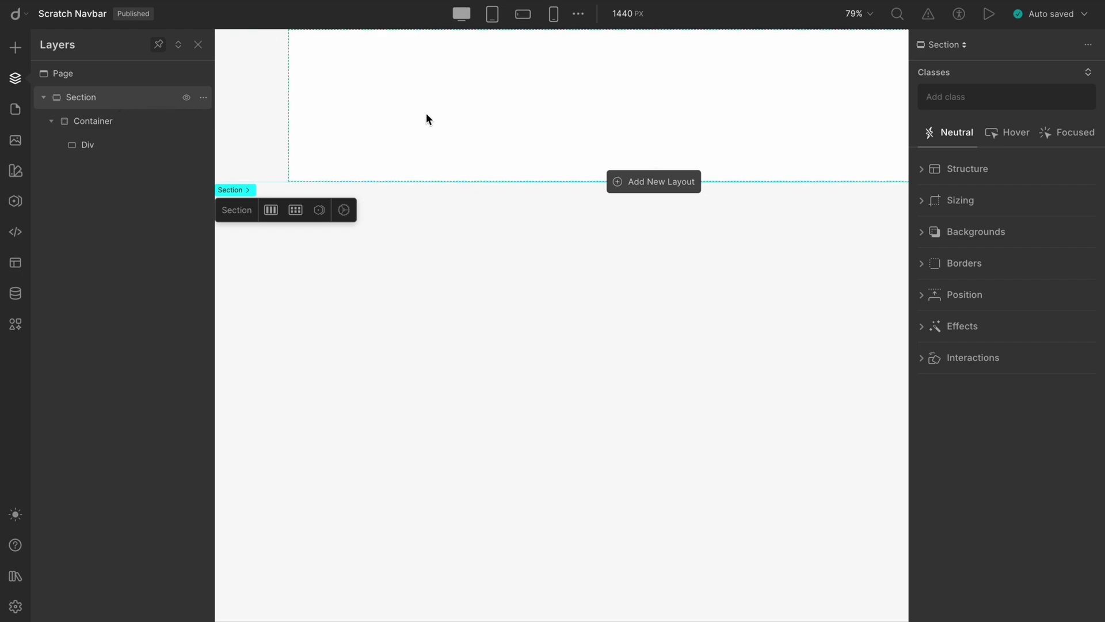
pyautogui.click(134, 126)
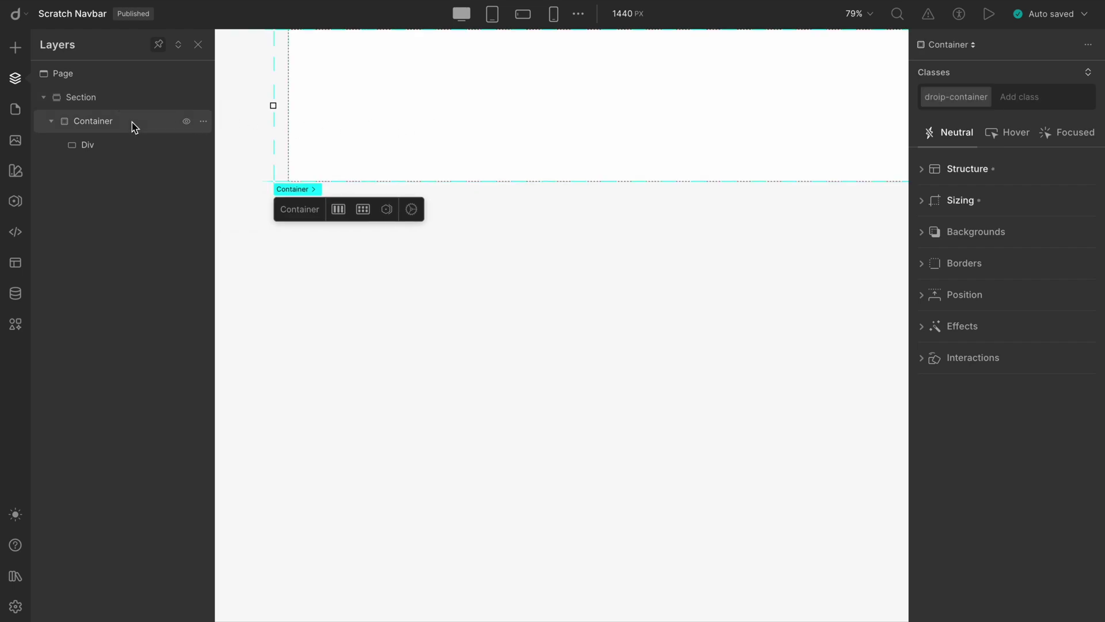
pyautogui.click(136, 148)
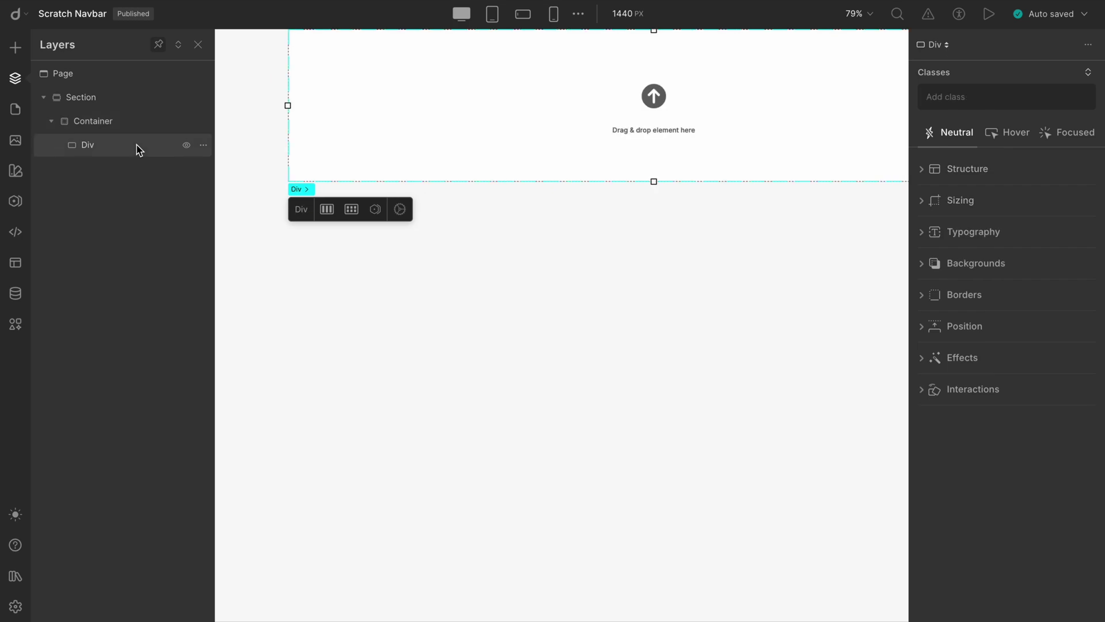
pyautogui.doubleClick(85, 146)
pyautogui.write('Nav-Wrapper')
pyautogui.press('Return')
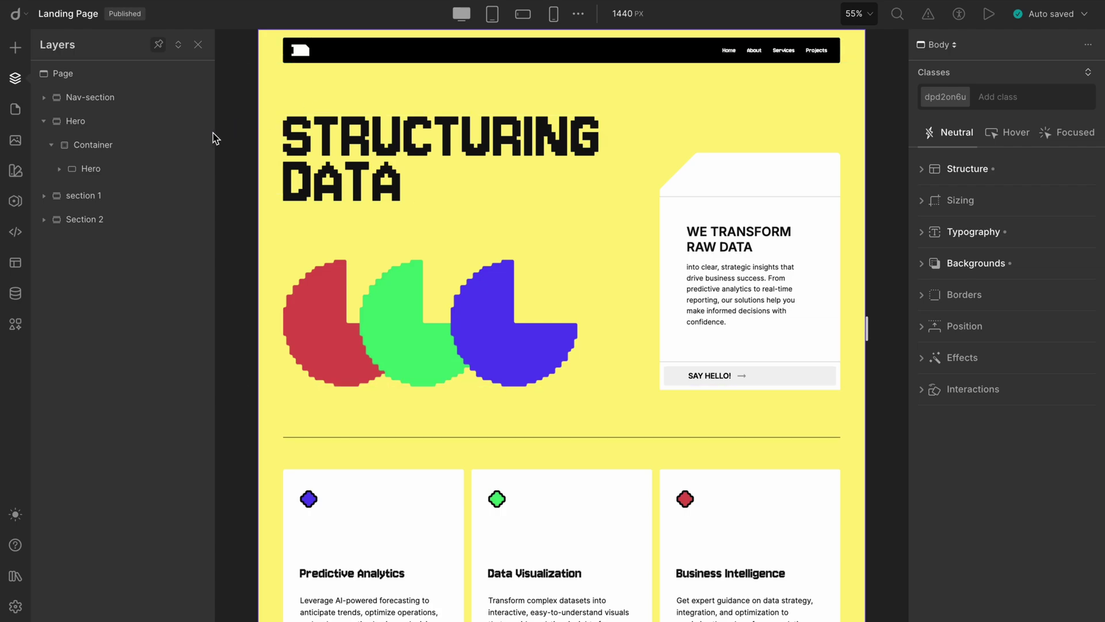
# Step: Inspect the Landing Page hero's Left column and Right card layers in the layer tree
pyautogui.click(59, 168)
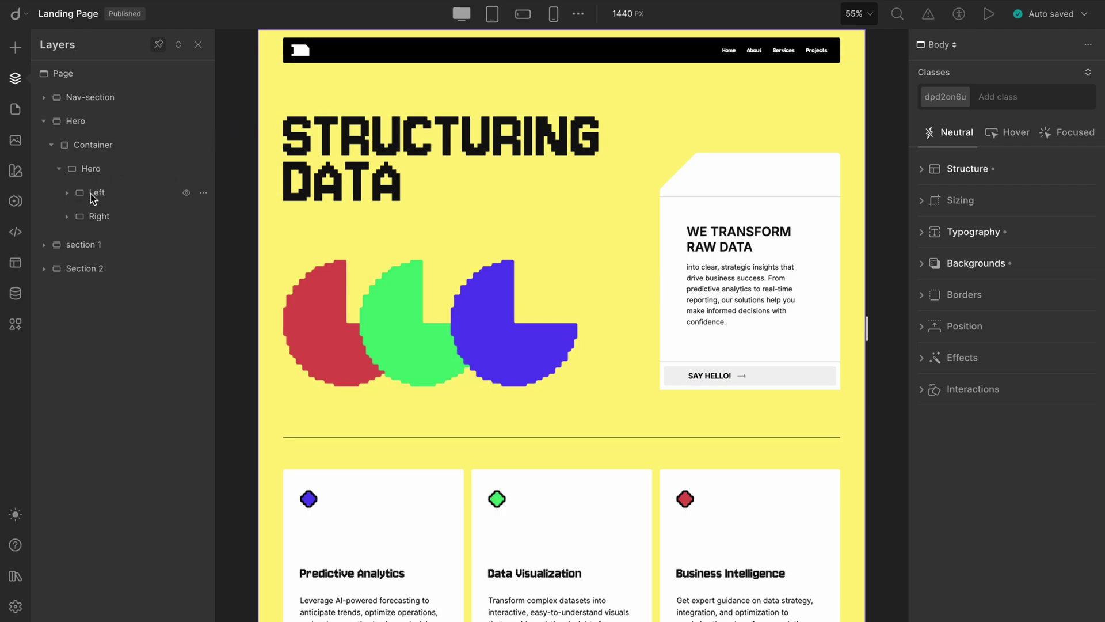
pyautogui.click(94, 193)
pyautogui.click(96, 216)
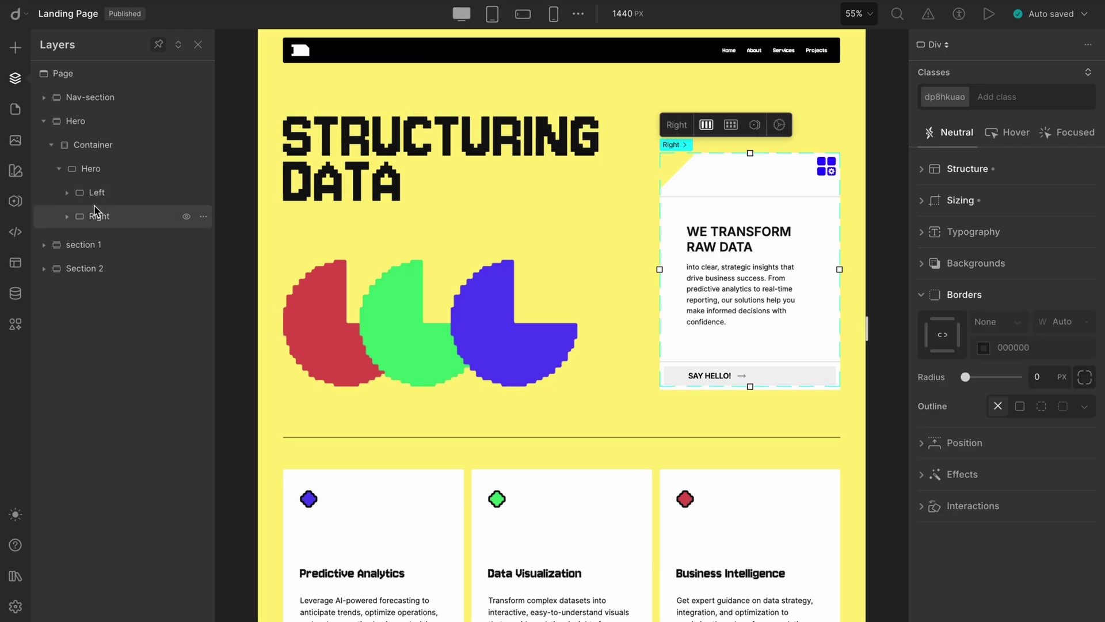
pyautogui.click(66, 193)
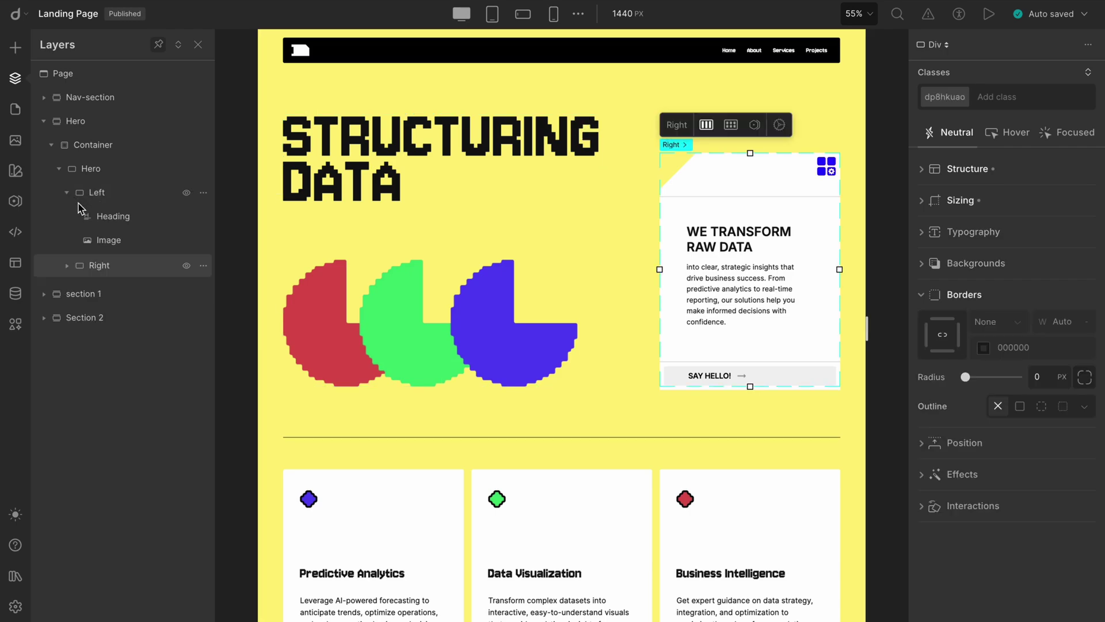
pyautogui.click(67, 266)
pyautogui.click(67, 265)
pyautogui.click(128, 192)
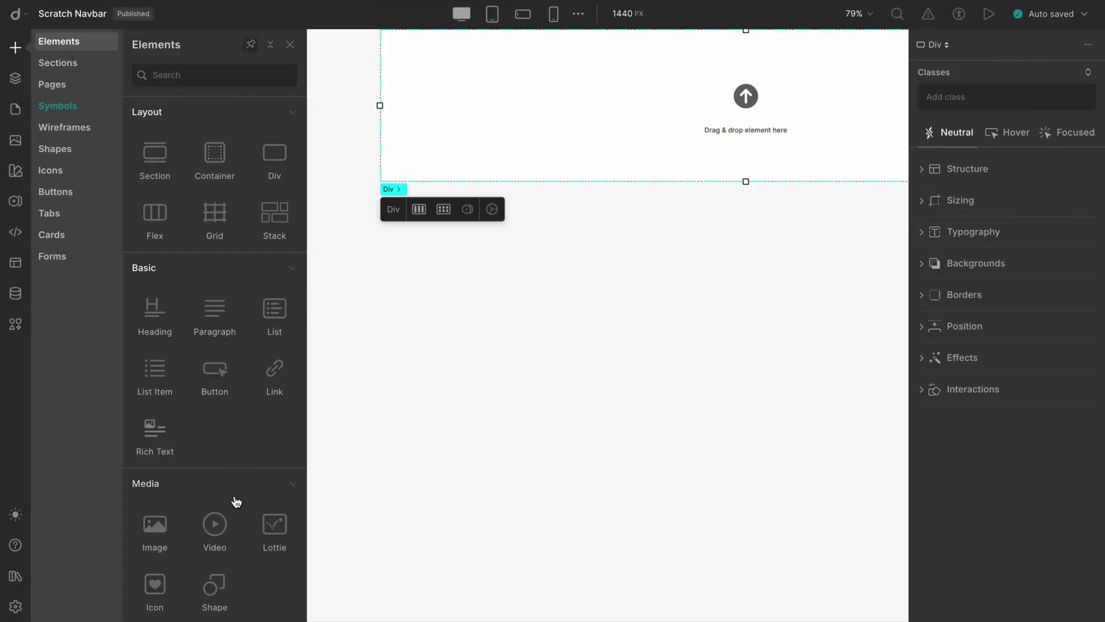
# Step: Add a placeholder logo Shape and a Navigation menu inside Nav-Wrapper
pyautogui.moveTo(214, 616); pyautogui.dragTo(450, 163)
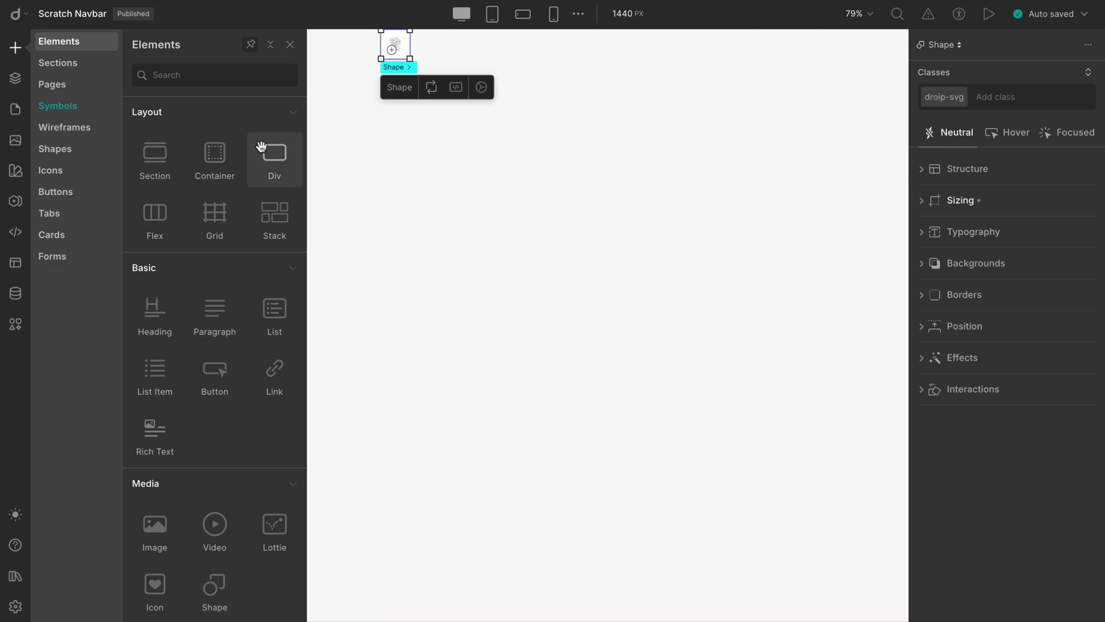
pyautogui.moveTo(397, 72)
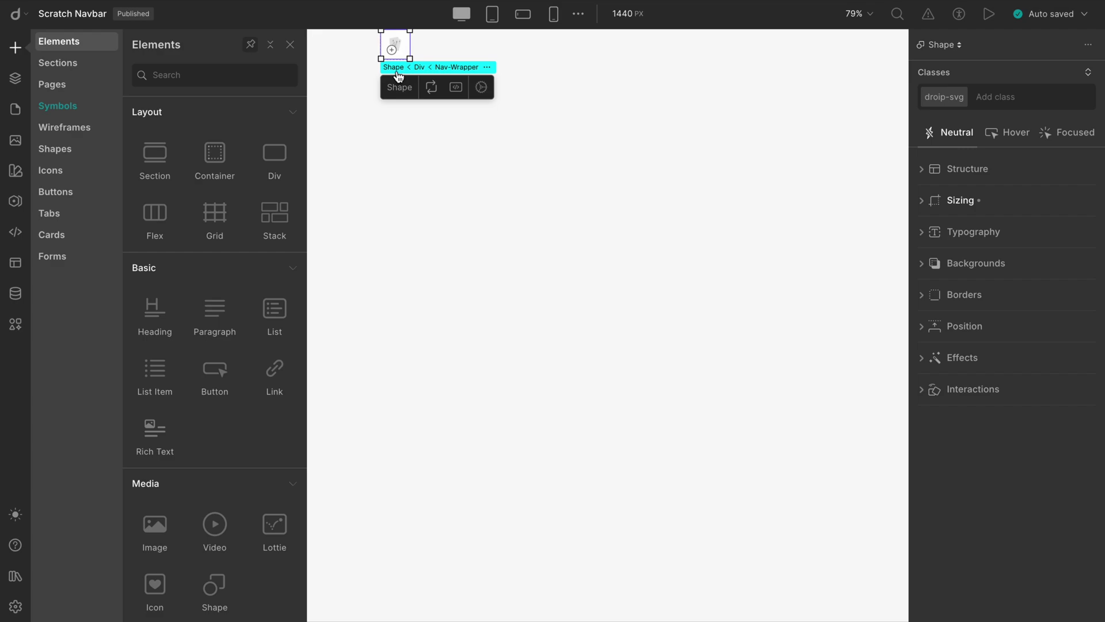
pyautogui.click(450, 68)
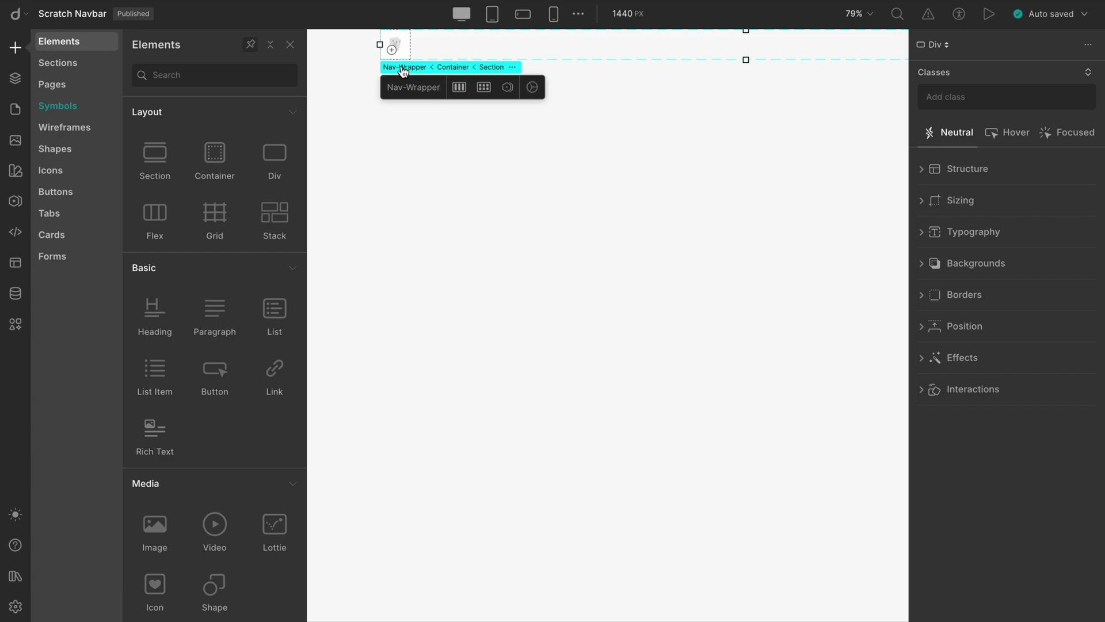
pyautogui.scroll(-8, 235, 367)
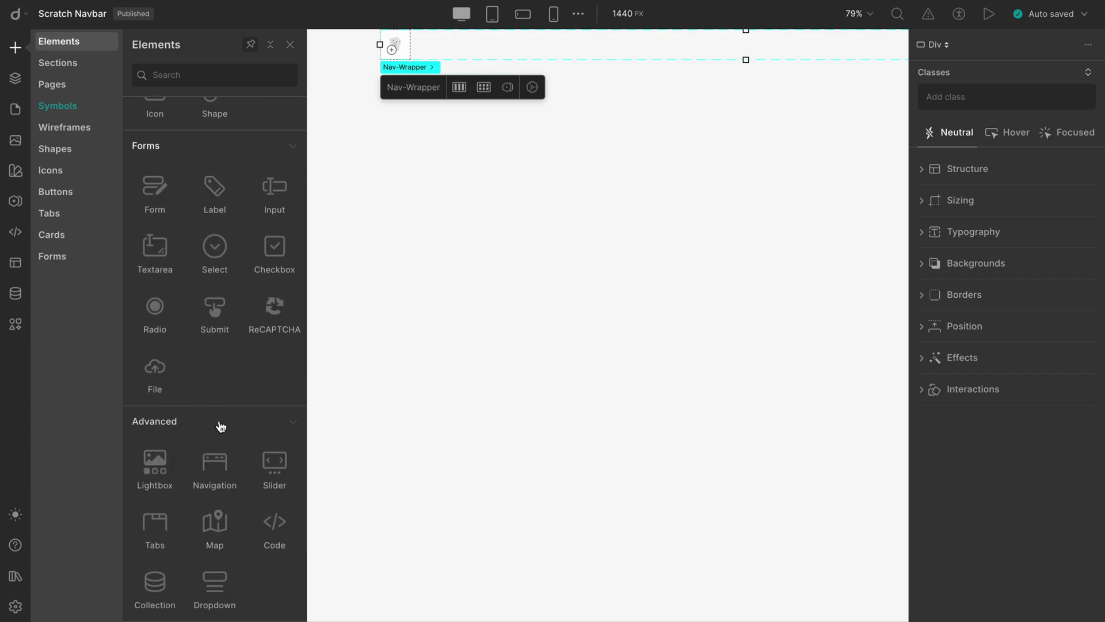
pyautogui.click(223, 462)
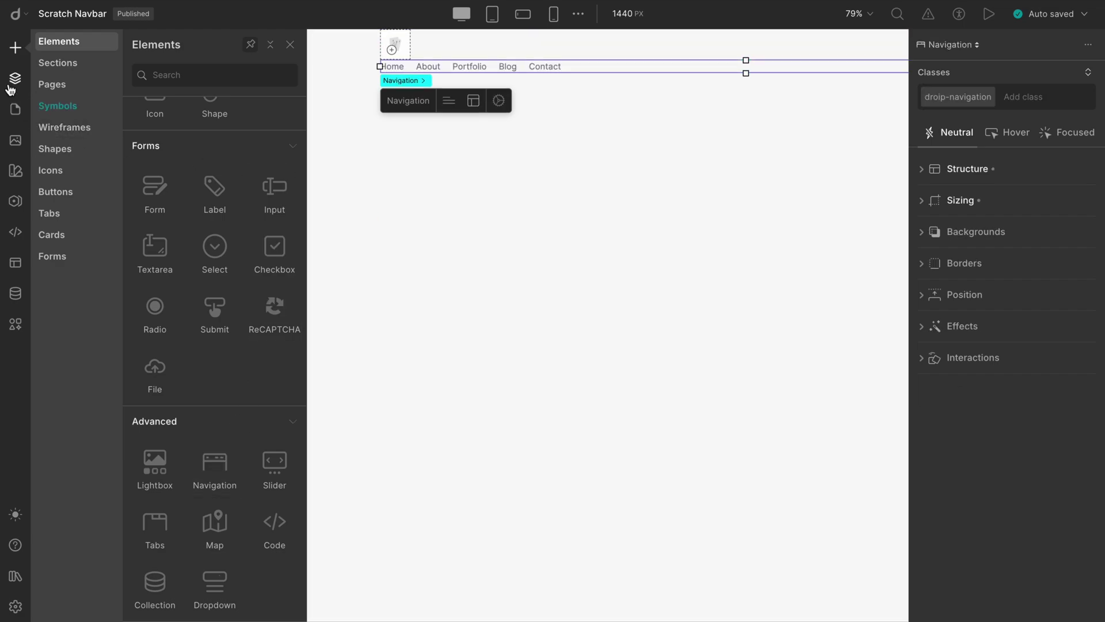
pyautogui.click(15, 80)
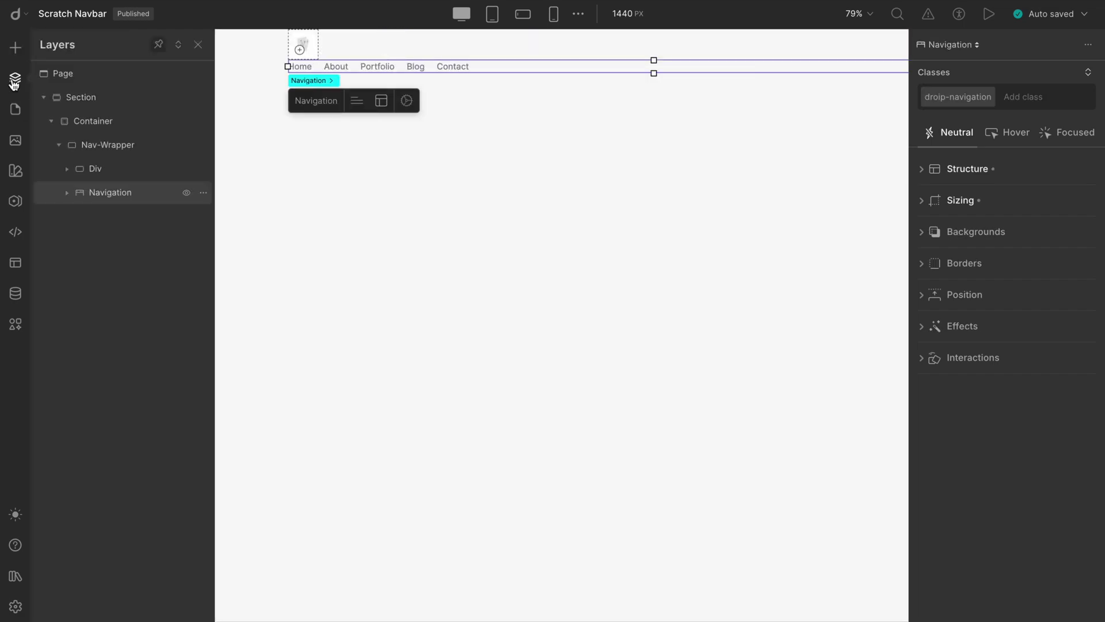
# Step: Give the page Body a solid yellow FFF27A background
pyautogui.click(105, 76)
pyautogui.click(955, 263)
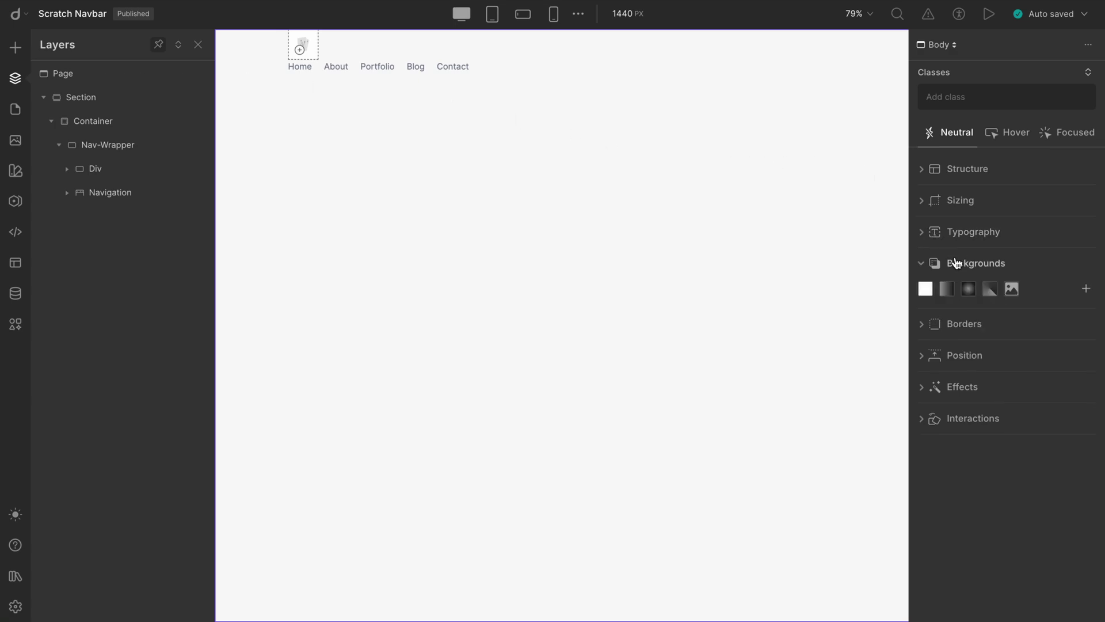
pyautogui.click(924, 289)
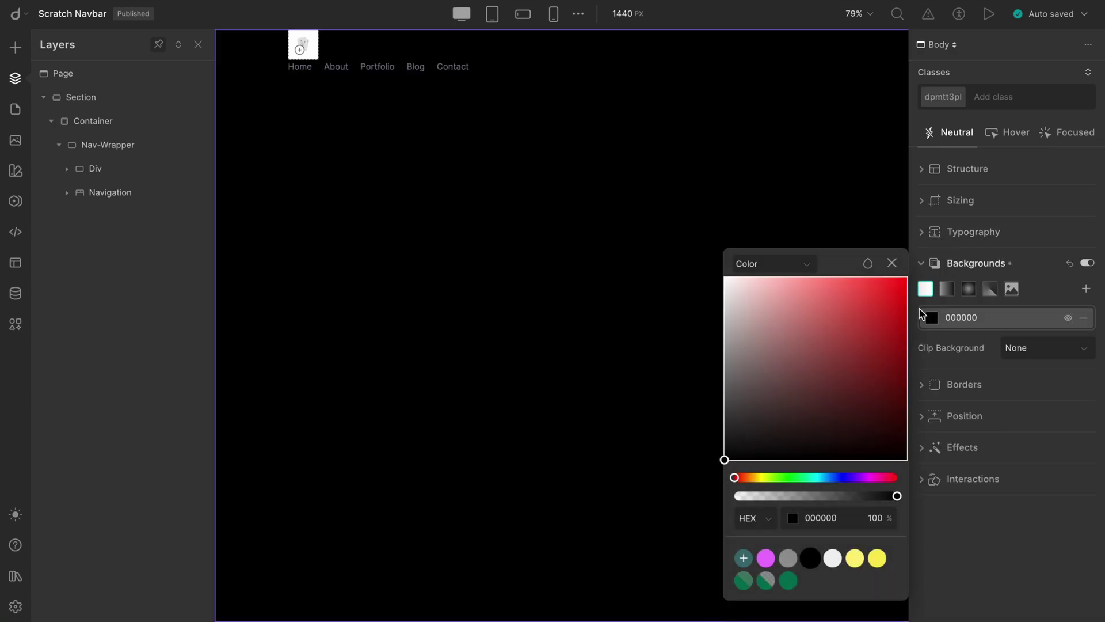
pyautogui.click(854, 557)
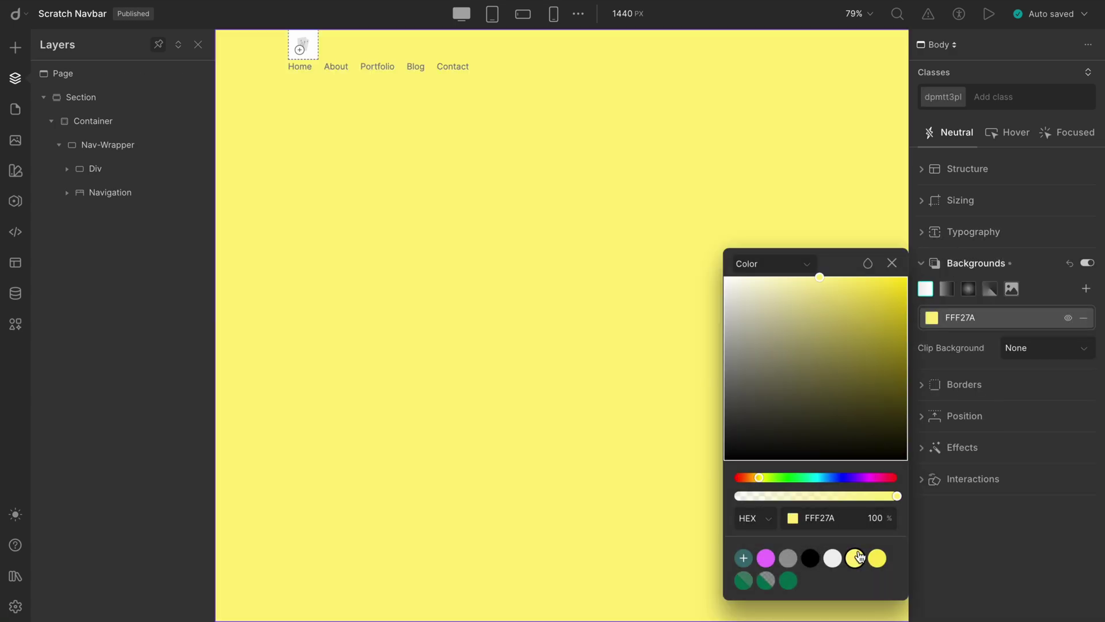
pyautogui.click(891, 263)
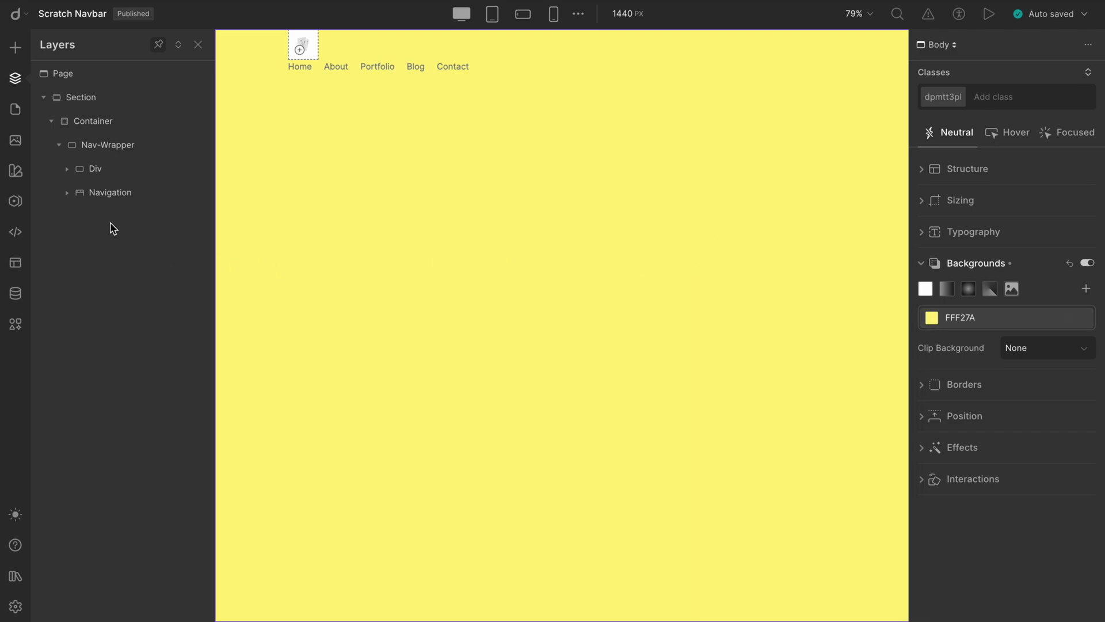
pyautogui.click(114, 198)
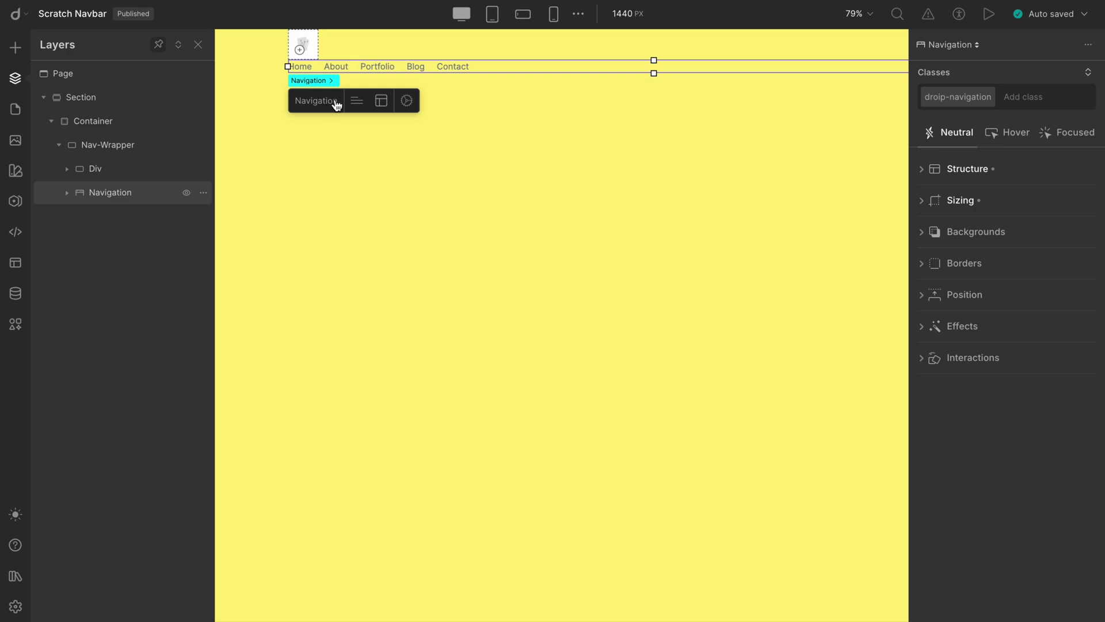
# Step: In Nav Items, move Blog above Portfolio and delete the Contact link
pyautogui.click(356, 104)
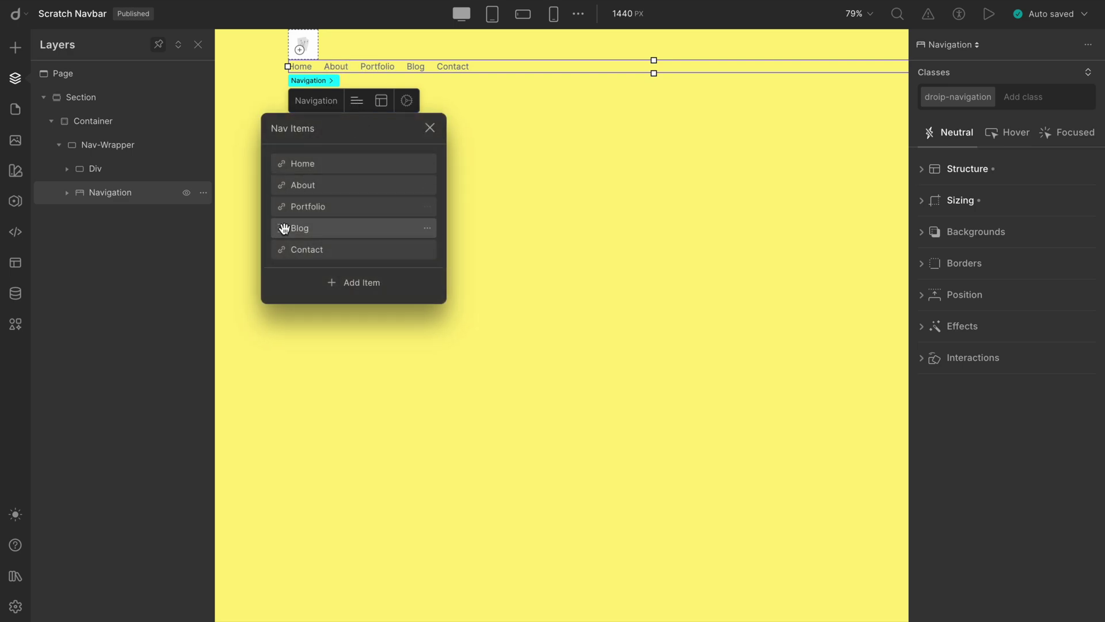
pyautogui.moveTo(284, 230); pyautogui.dragTo(280, 211)
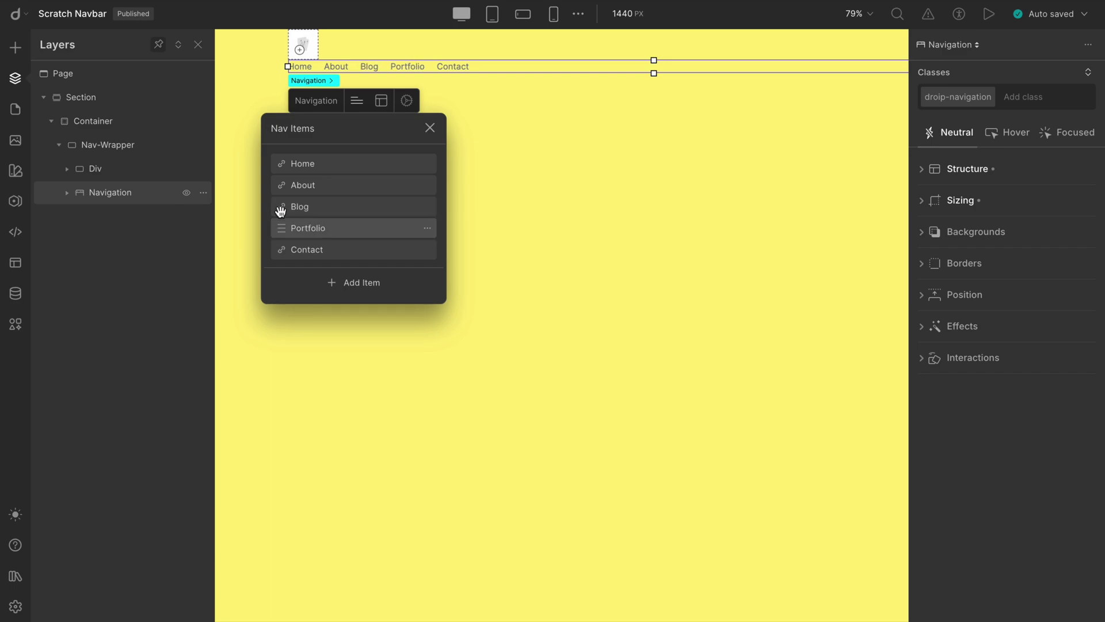
pyautogui.click(427, 207)
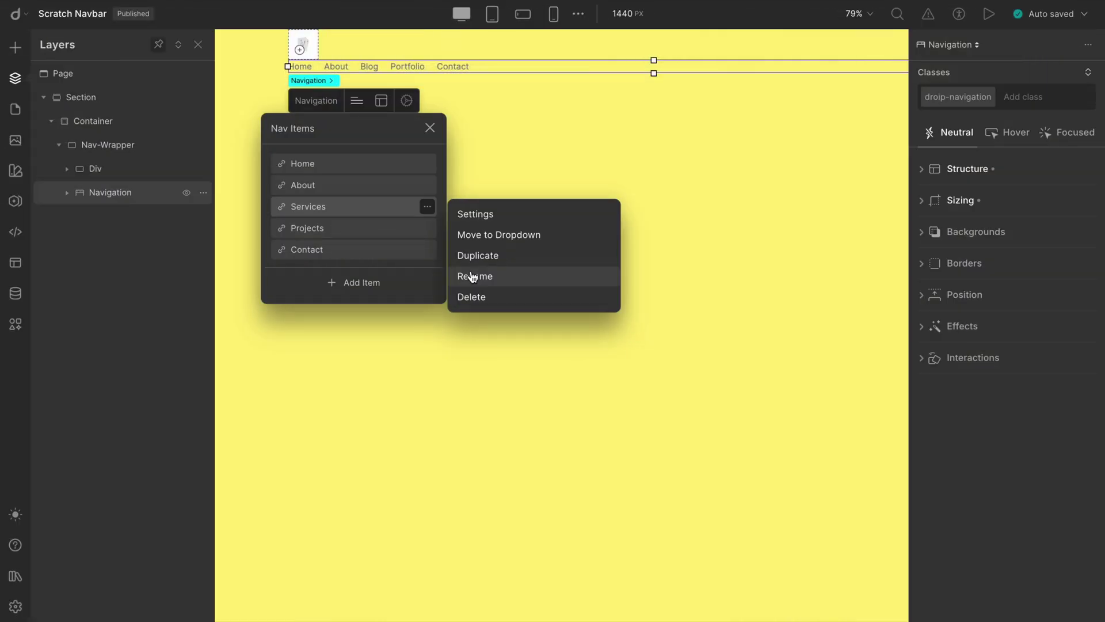
pyautogui.click(412, 250)
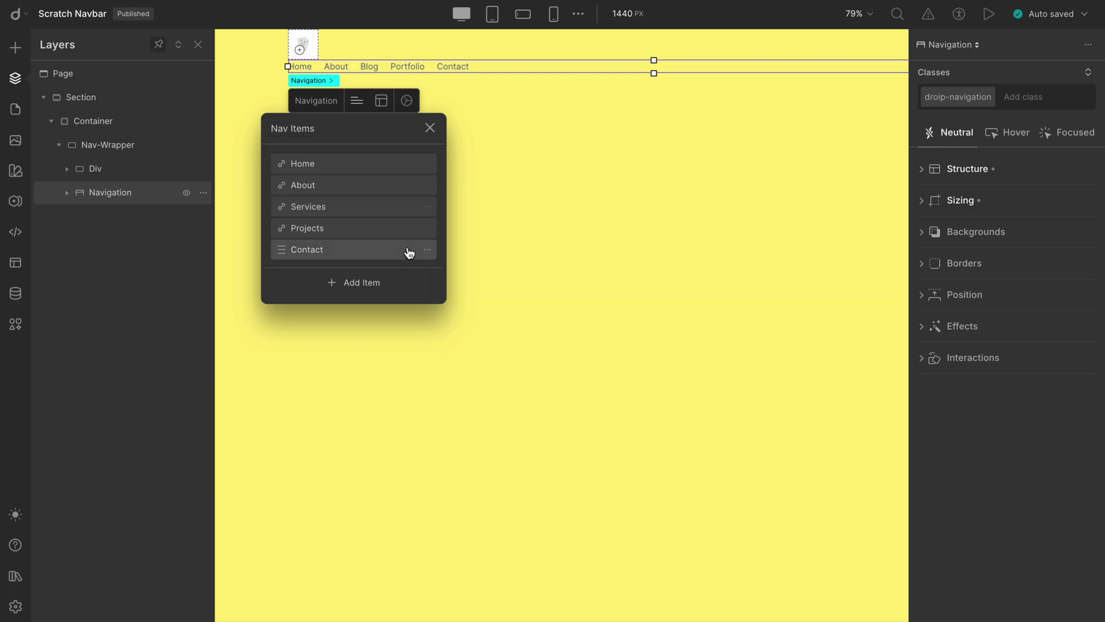
pyautogui.click(427, 251)
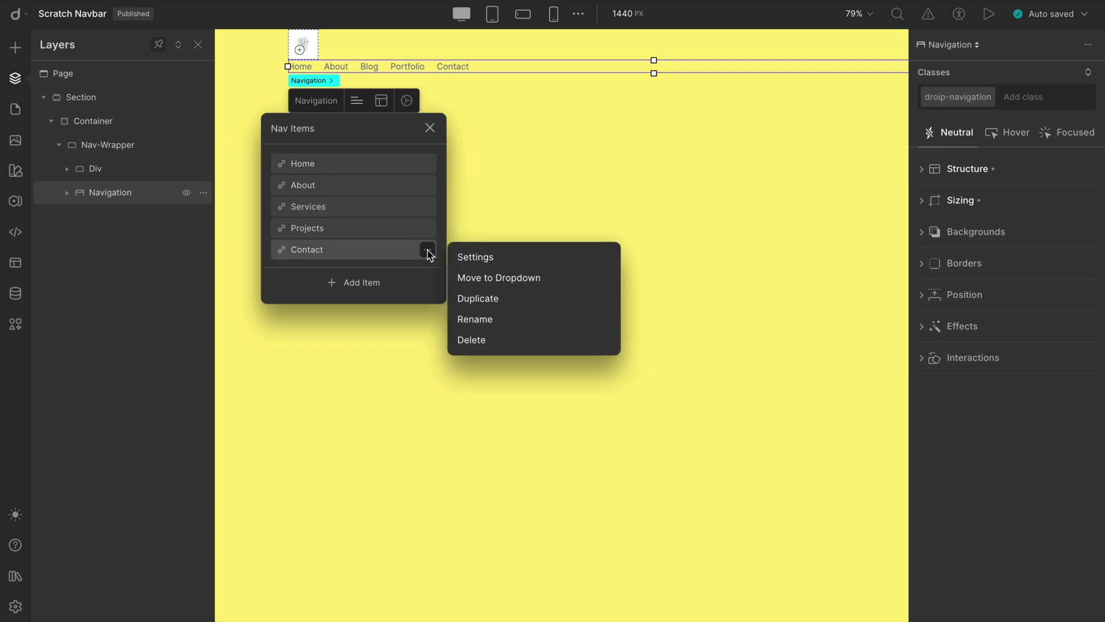
pyautogui.click(475, 338)
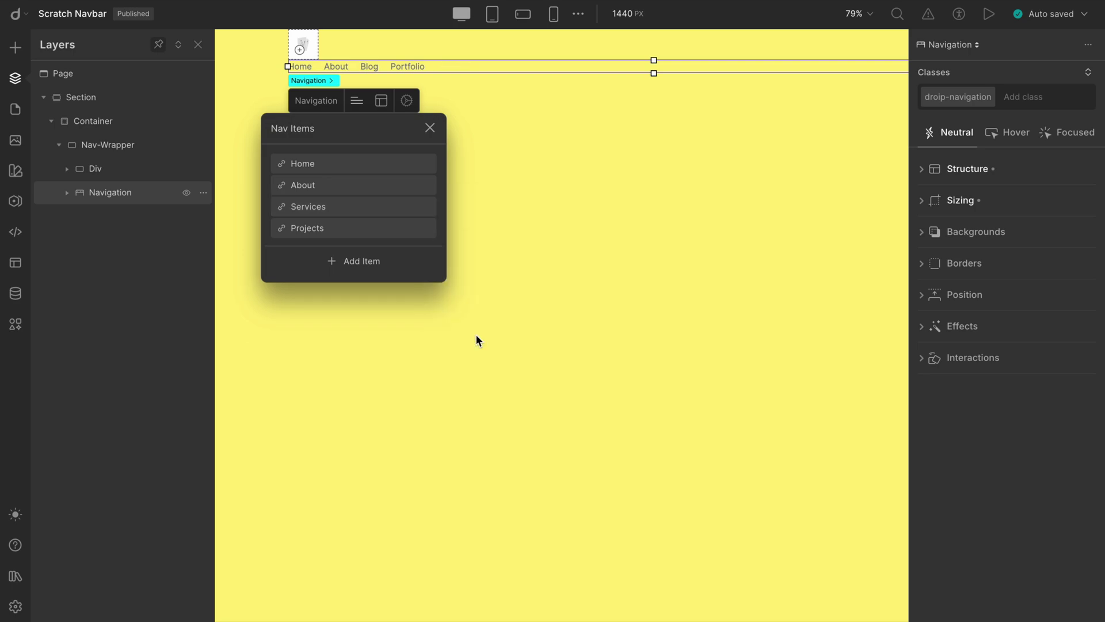
pyautogui.click(380, 105)
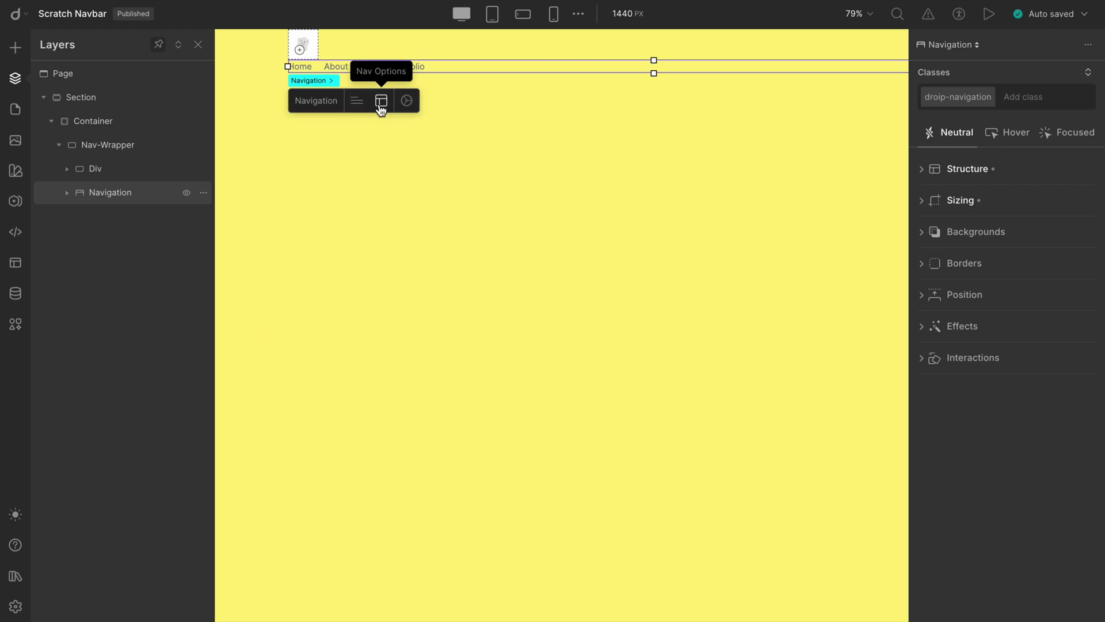
# Step: In Layout Options, keep sub-navs on Mouse Hover and leave Mobile Hamburger off
pyautogui.click(381, 106)
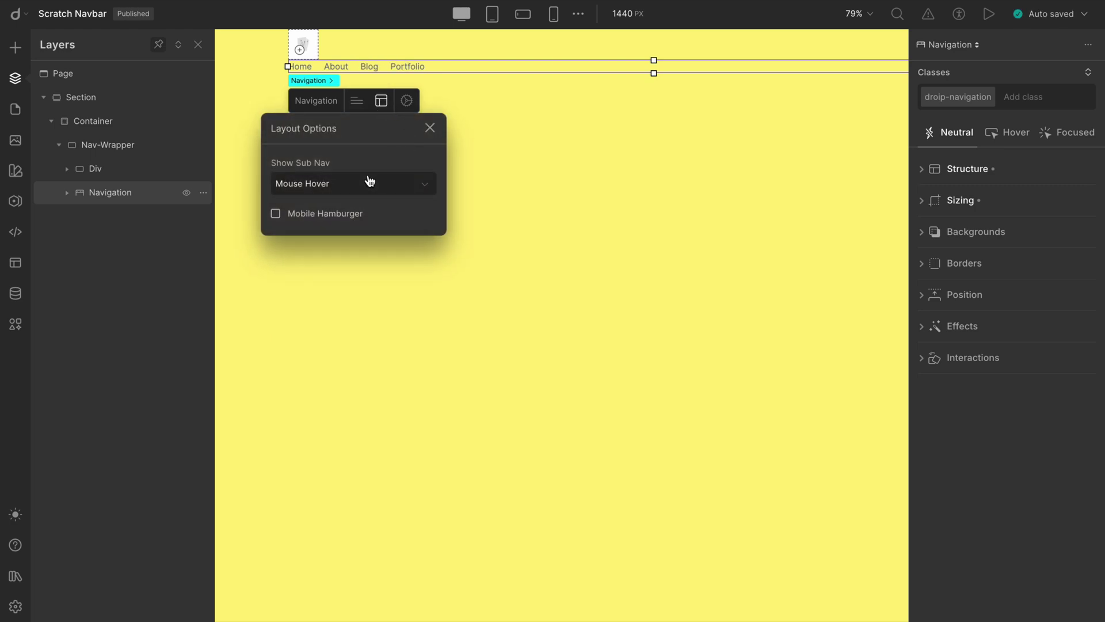
pyautogui.click(374, 192)
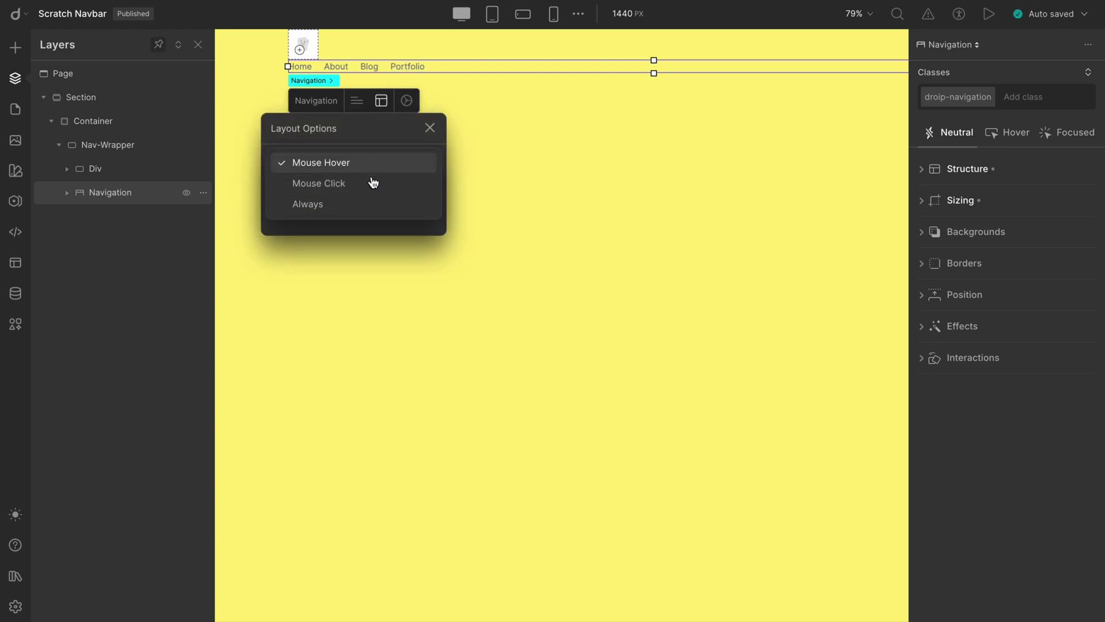
pyautogui.click(382, 145)
pyautogui.click(277, 215)
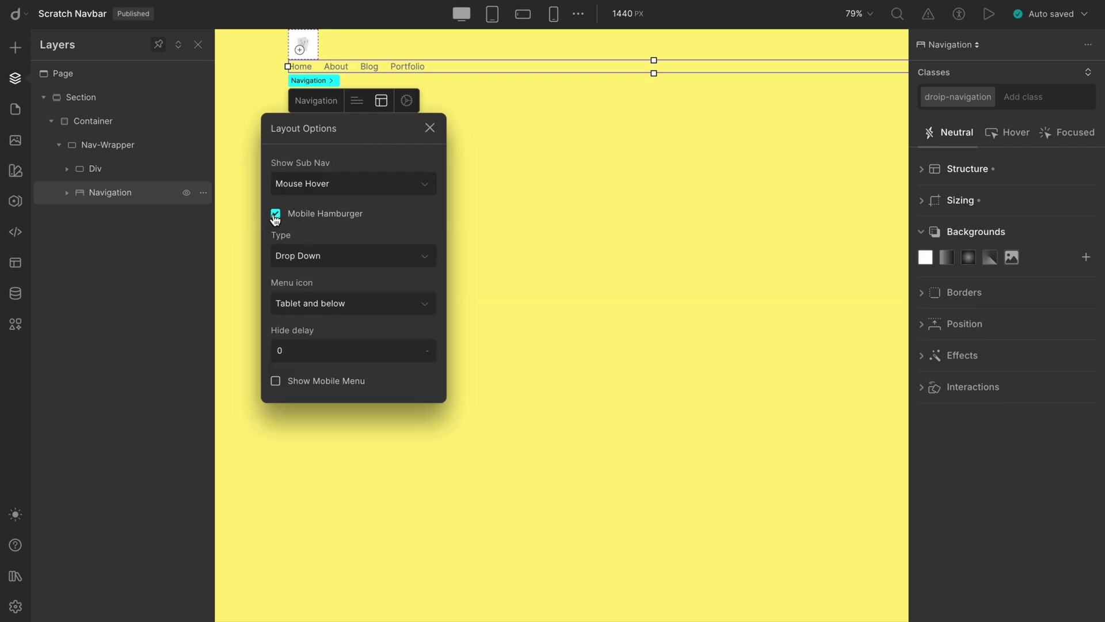
pyautogui.click(275, 214)
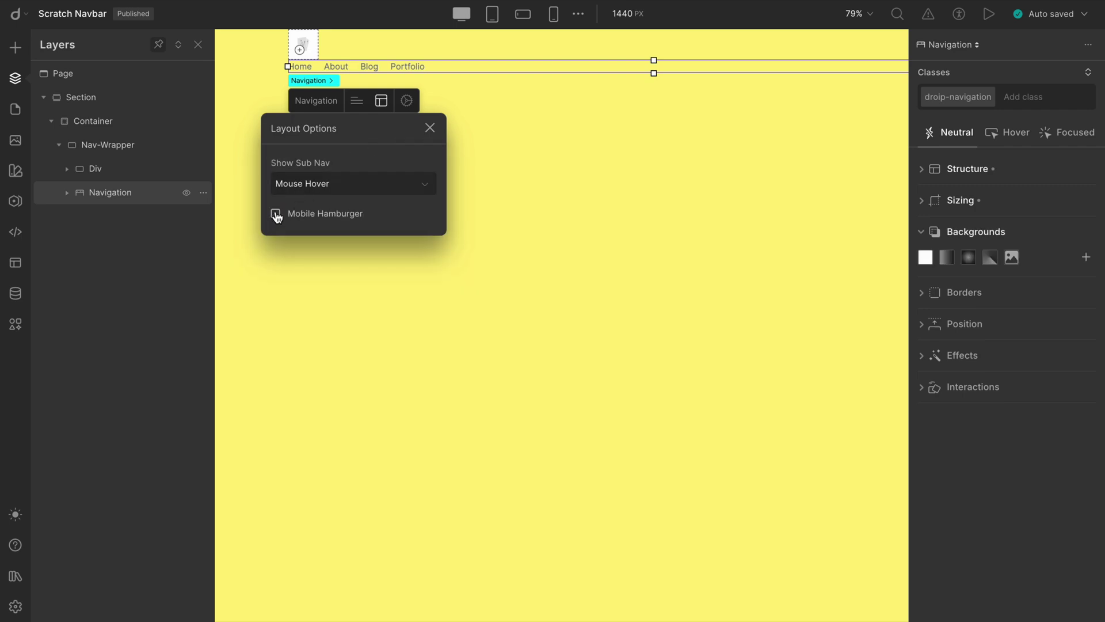
pyautogui.click(155, 191)
# Step: Set the Navigation's Structure Justify to End so links sit at the right
pyautogui.click(955, 173)
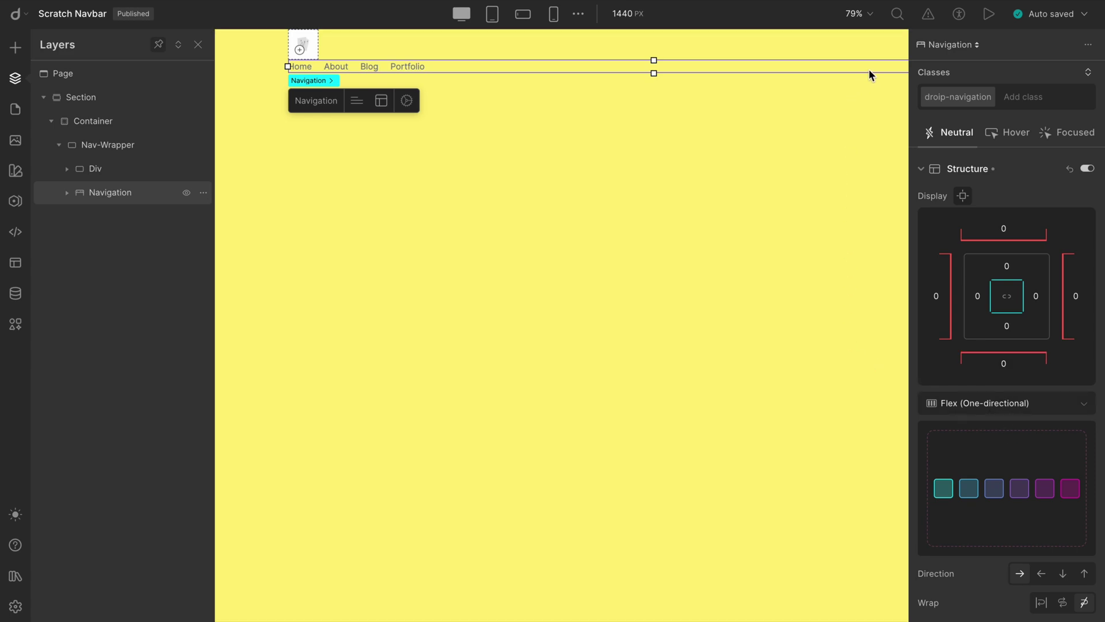
pyautogui.scroll(-5, 1066, 527)
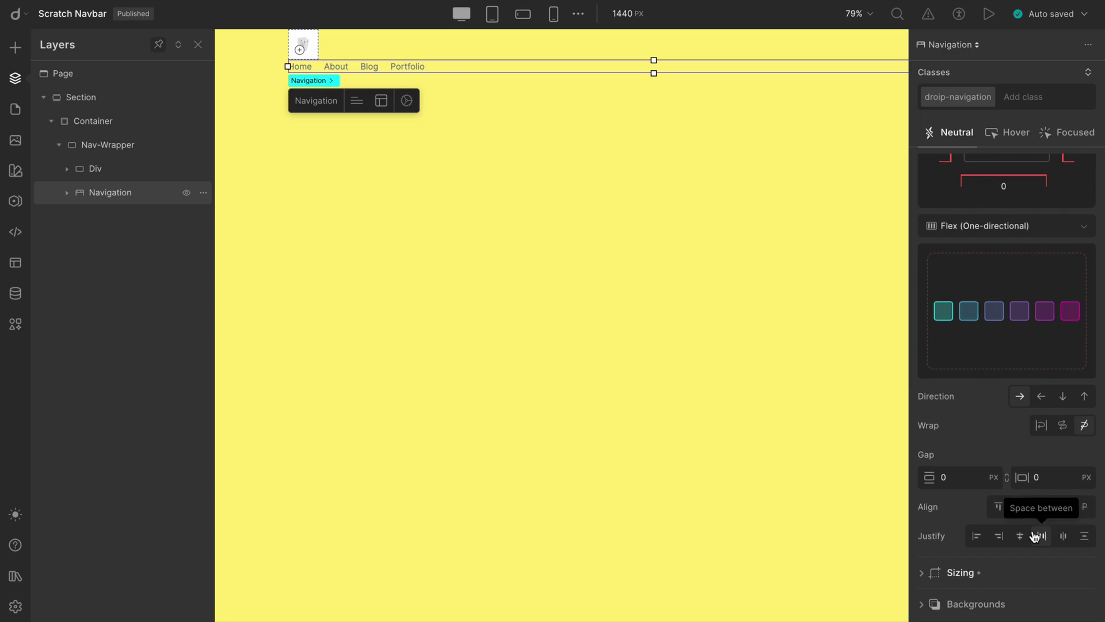
pyautogui.click(999, 536)
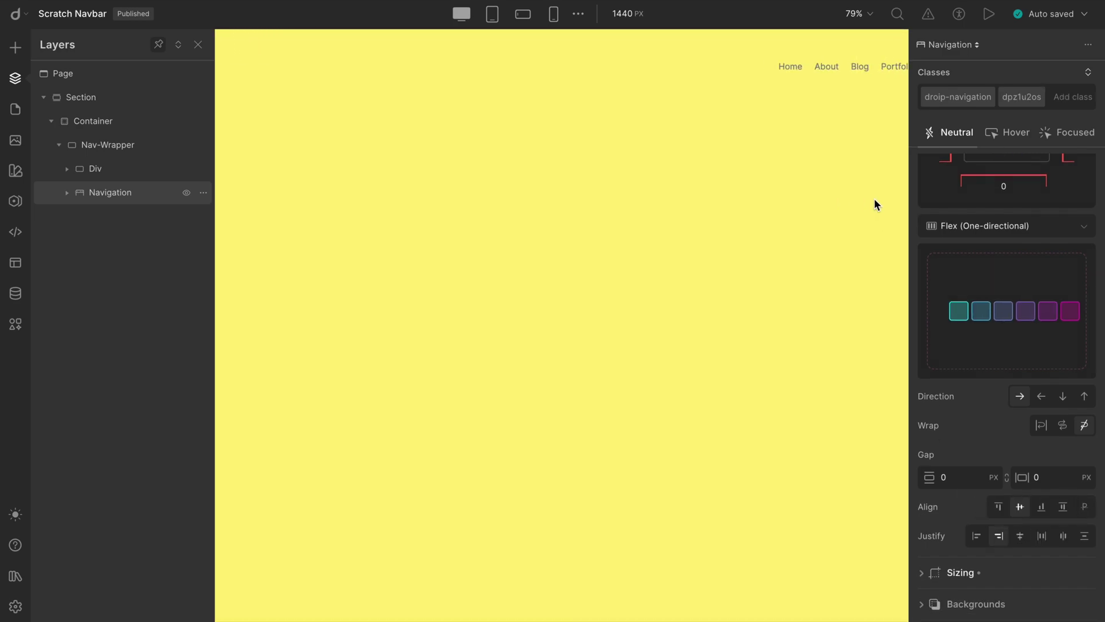
pyautogui.click(811, 65)
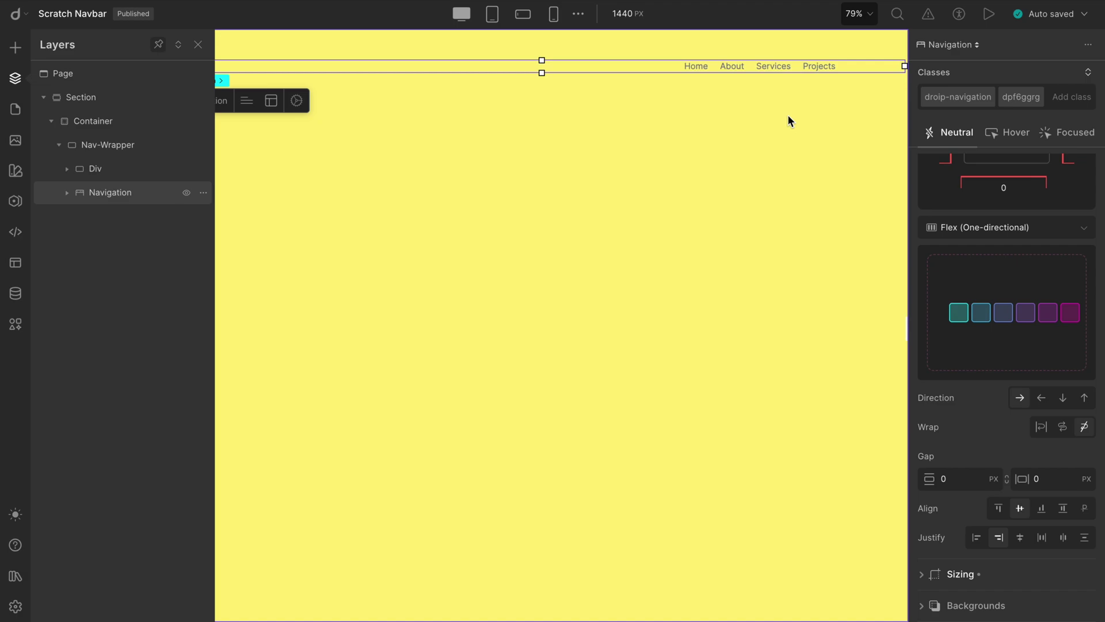
# Step: Zoom the canvas to 60% and select Nav-Wrapper through the parent-element breadcrumb
pyautogui.click(856, 13)
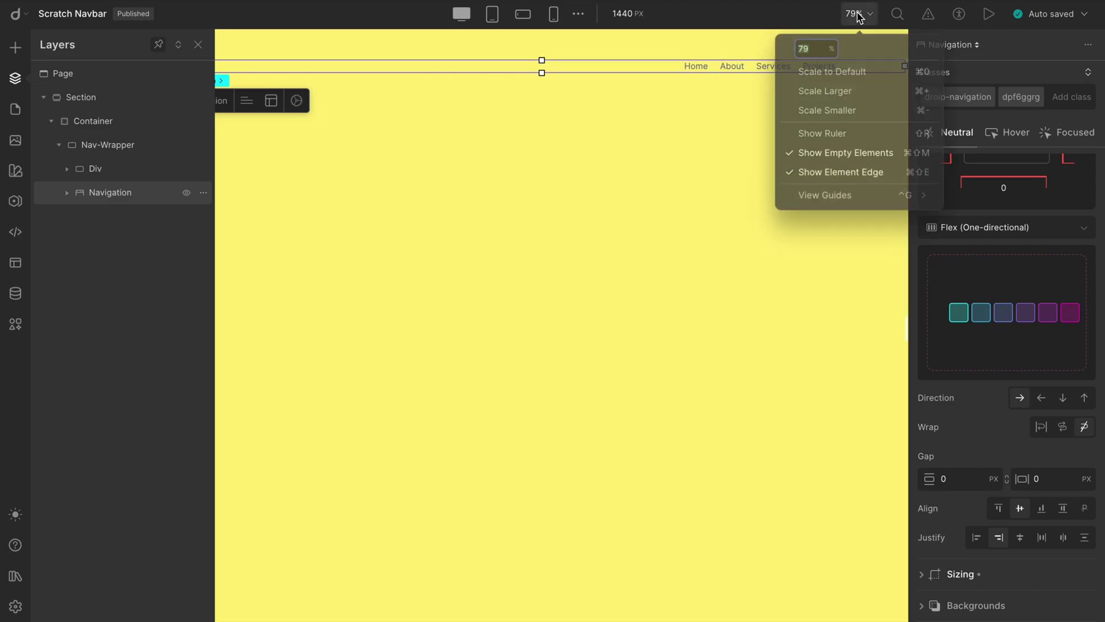
pyautogui.write('60')
pyautogui.press('Return')
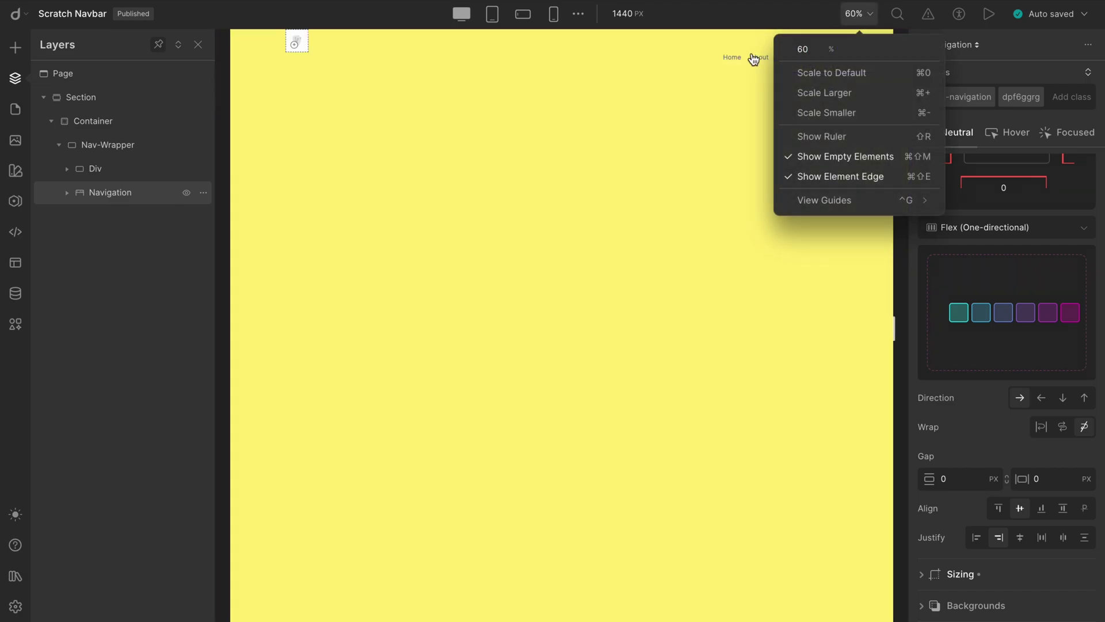
pyautogui.click(752, 57)
pyautogui.click(969, 46)
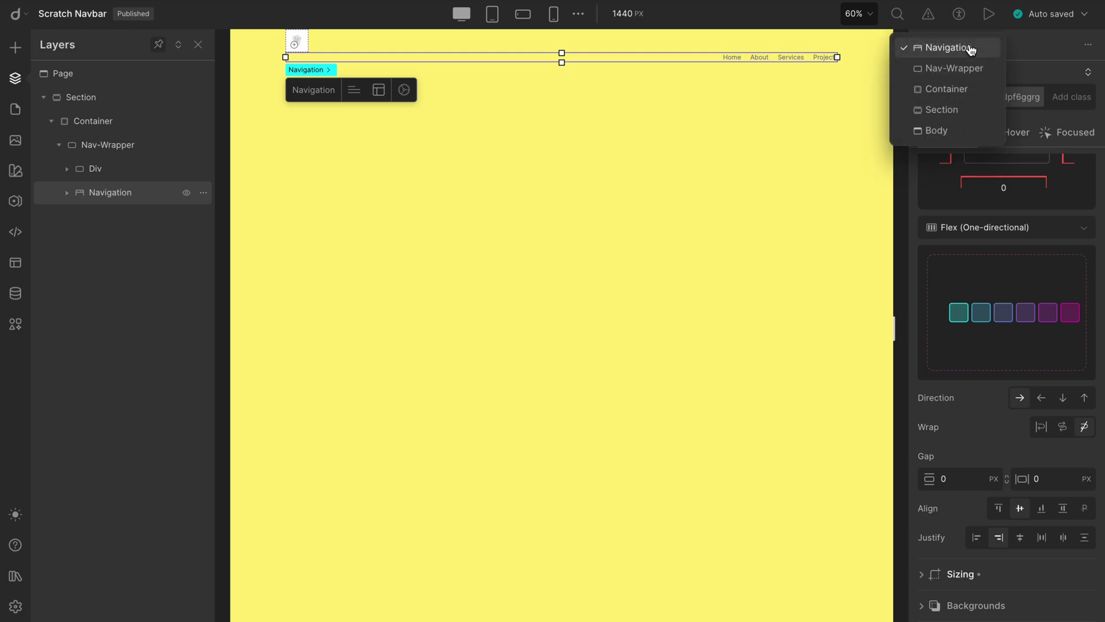
pyautogui.click(961, 70)
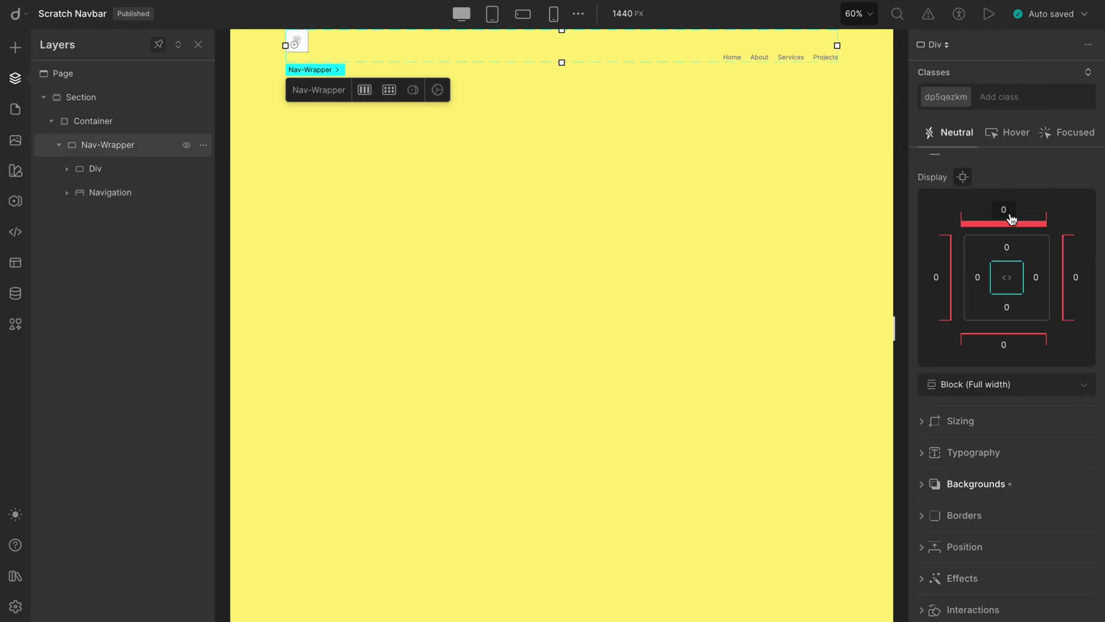
# Step: Set Nav-Wrapper to Display Flex, Align Center, Justify Space between
pyautogui.click(1000, 386)
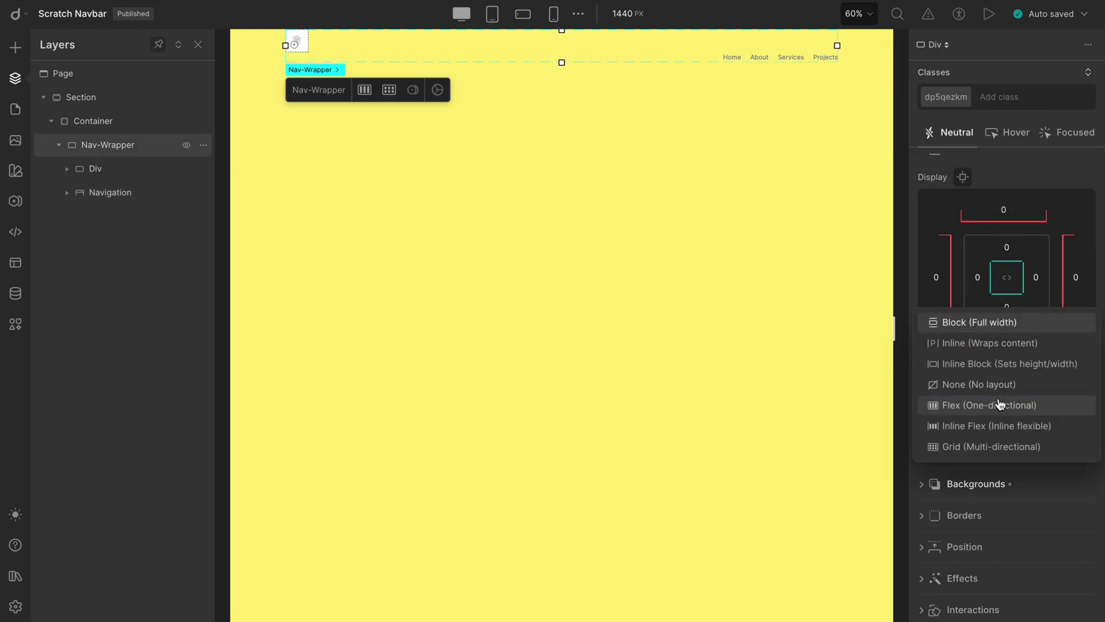
pyautogui.click(1002, 405)
pyautogui.scroll(-3, 1001, 405)
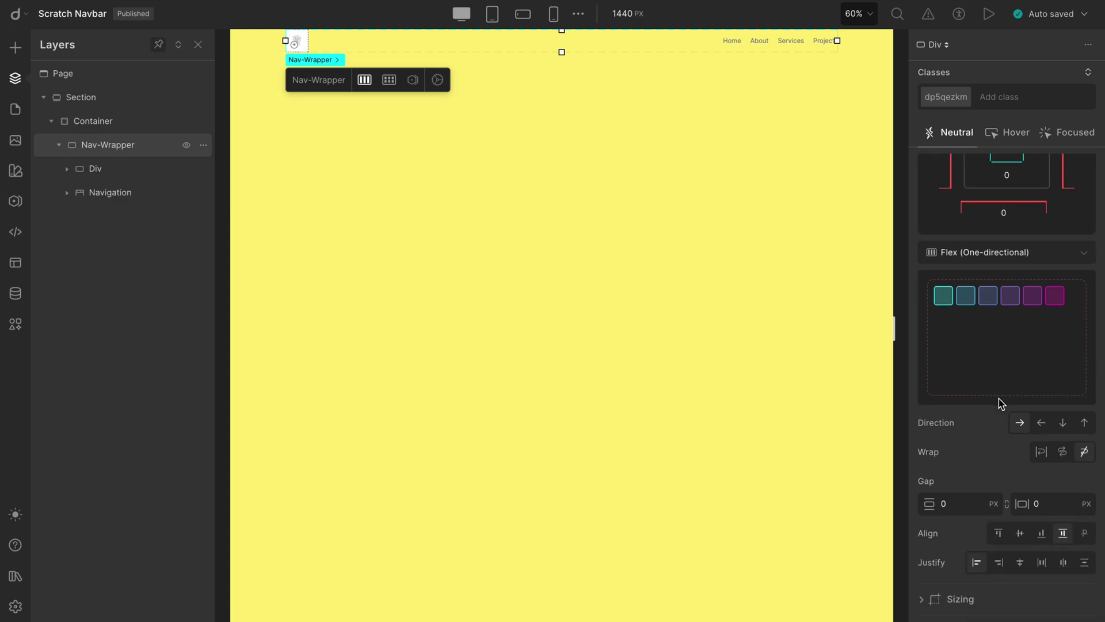
pyautogui.scroll(-2, 1000, 402)
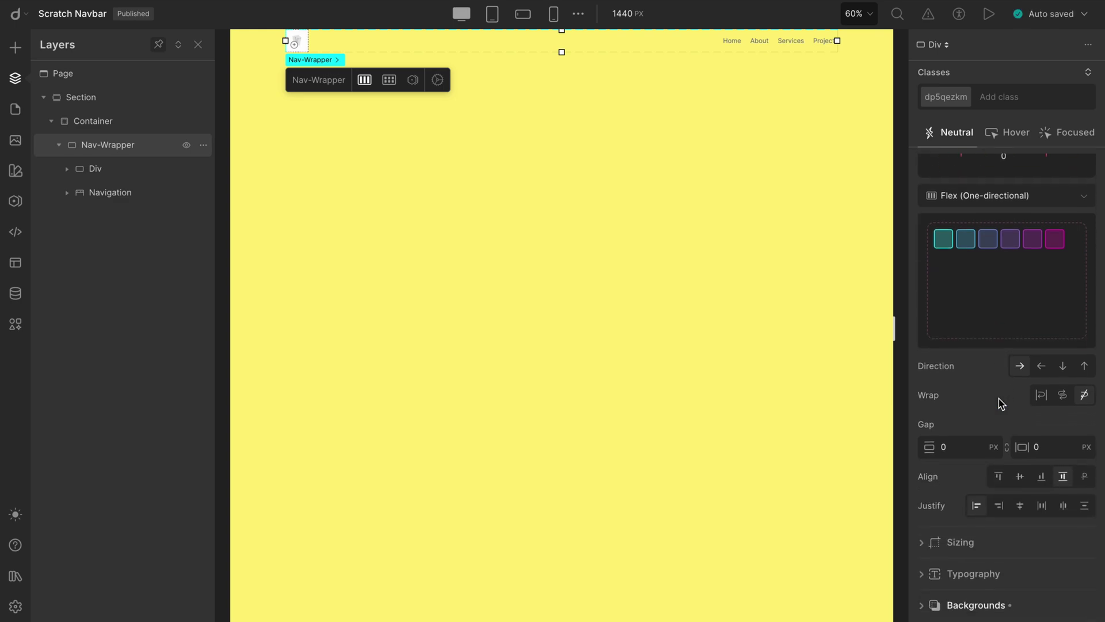
pyautogui.click(1020, 472)
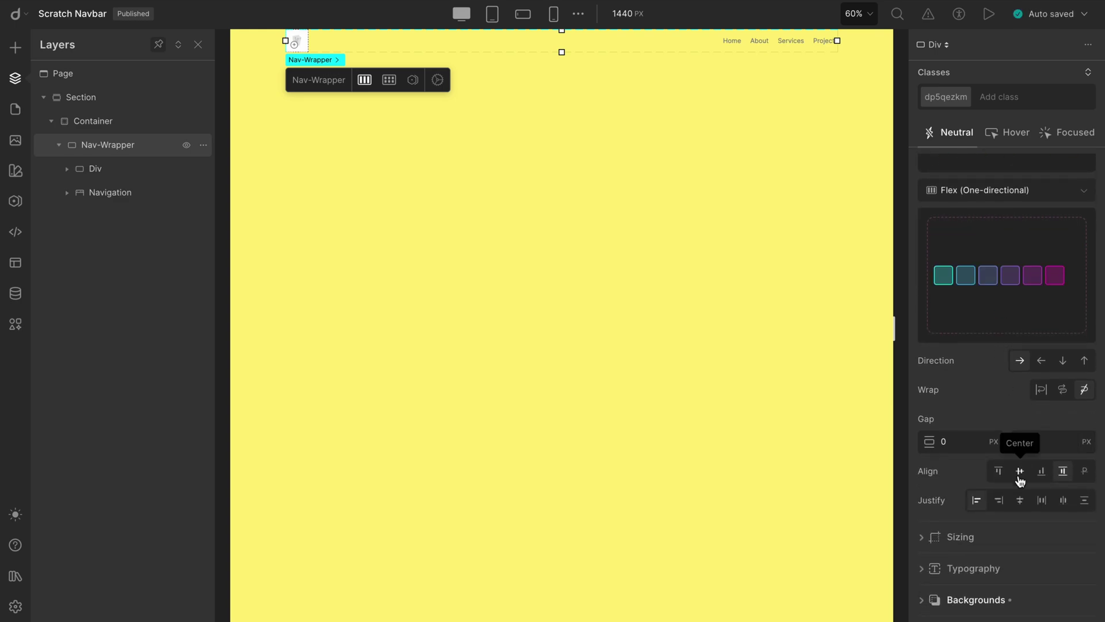
pyautogui.click(1019, 475)
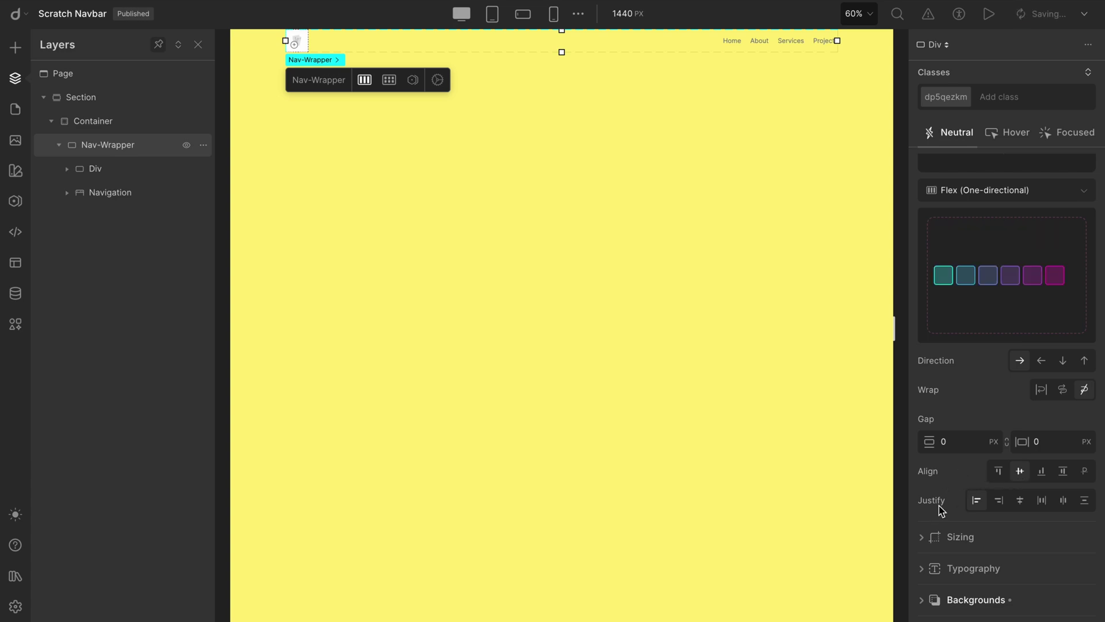
pyautogui.click(1044, 502)
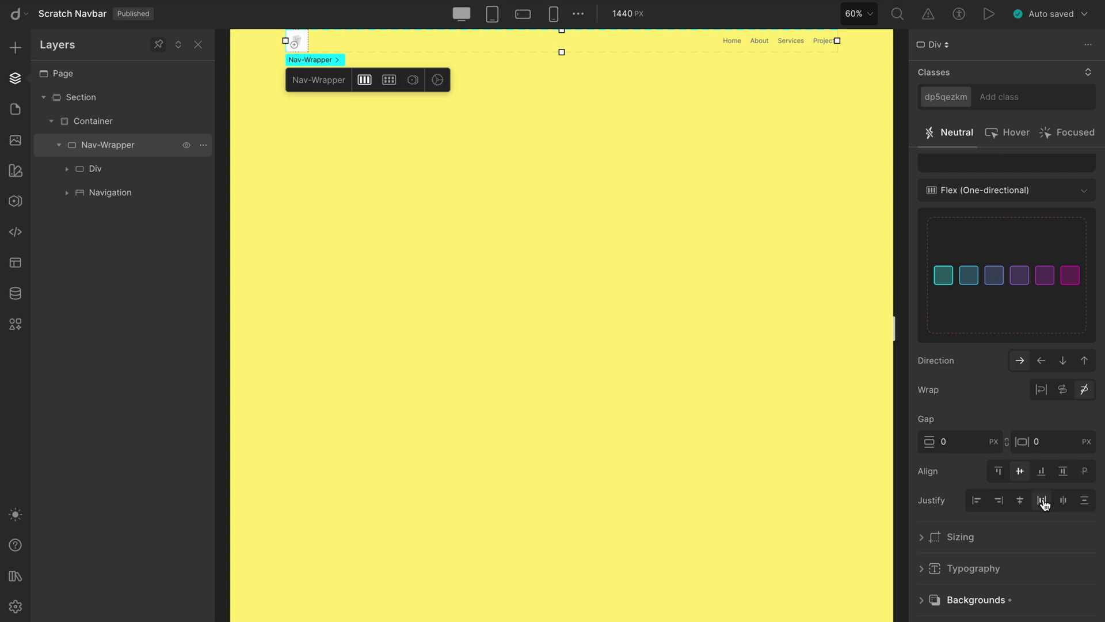
pyautogui.scroll(-1, 924, 498)
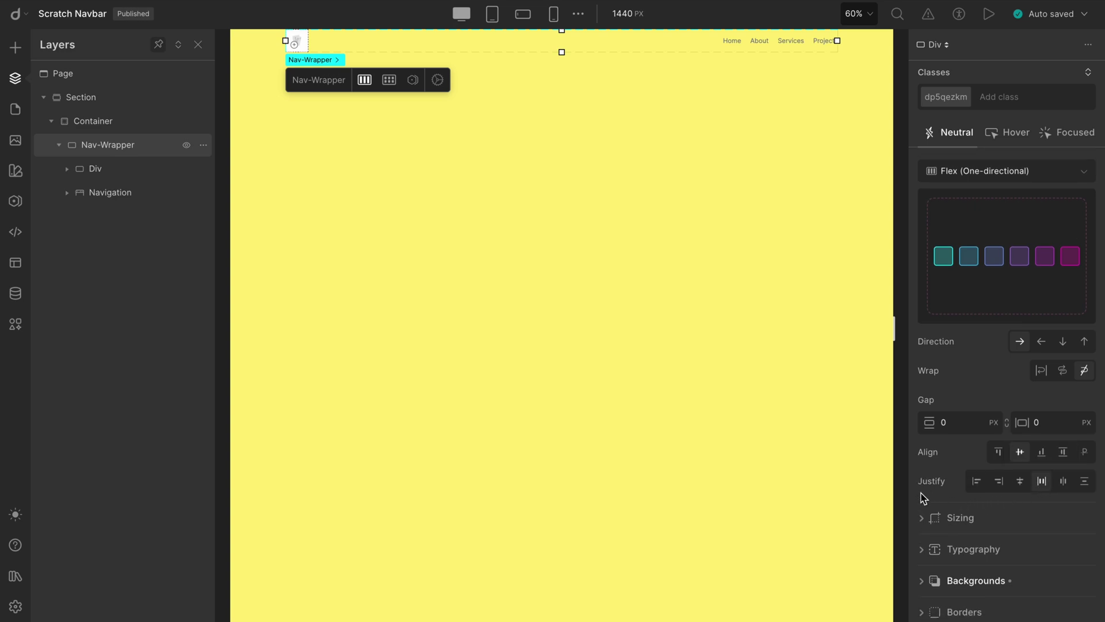
# Step: Give Nav-Wrapper a solid 000000 background and paste white SVG code into the logo Shape
pyautogui.click(952, 568)
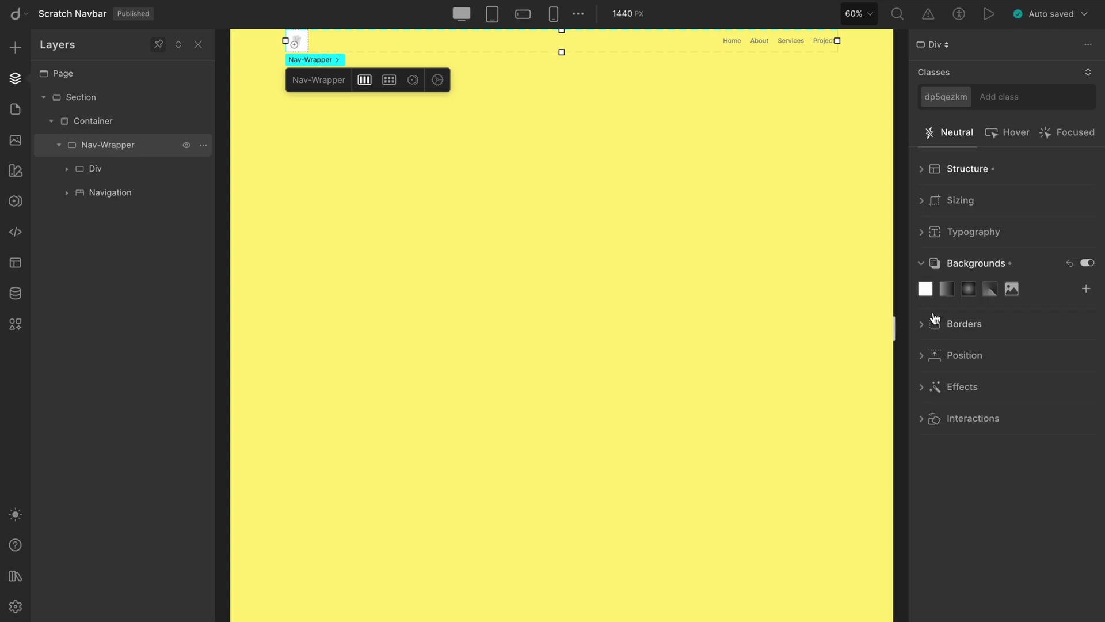
pyautogui.click(929, 292)
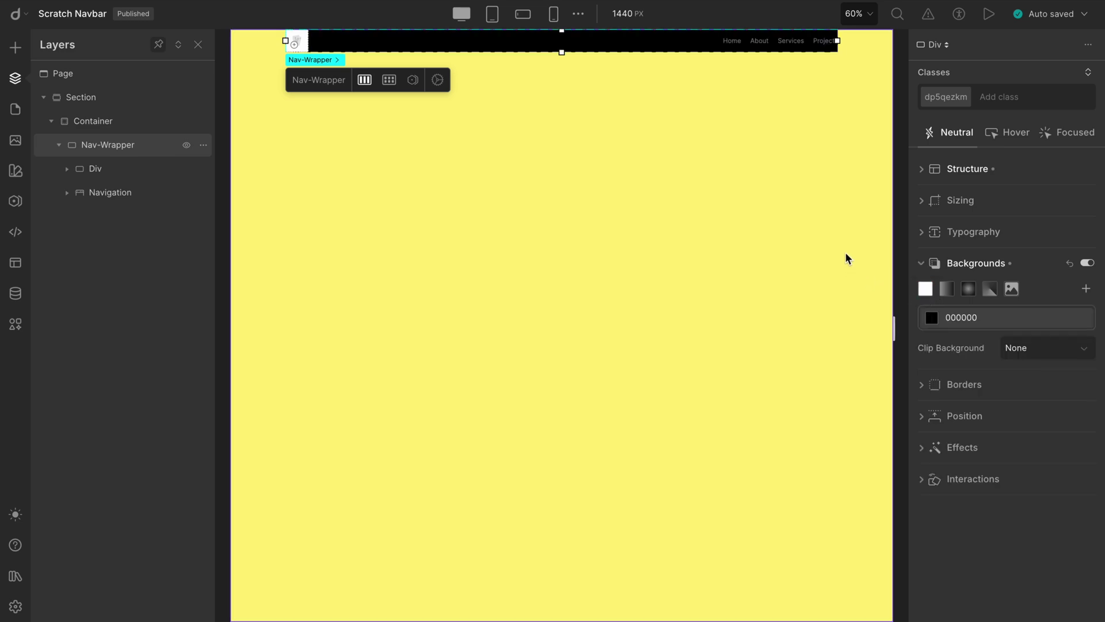
pyautogui.click(296, 32)
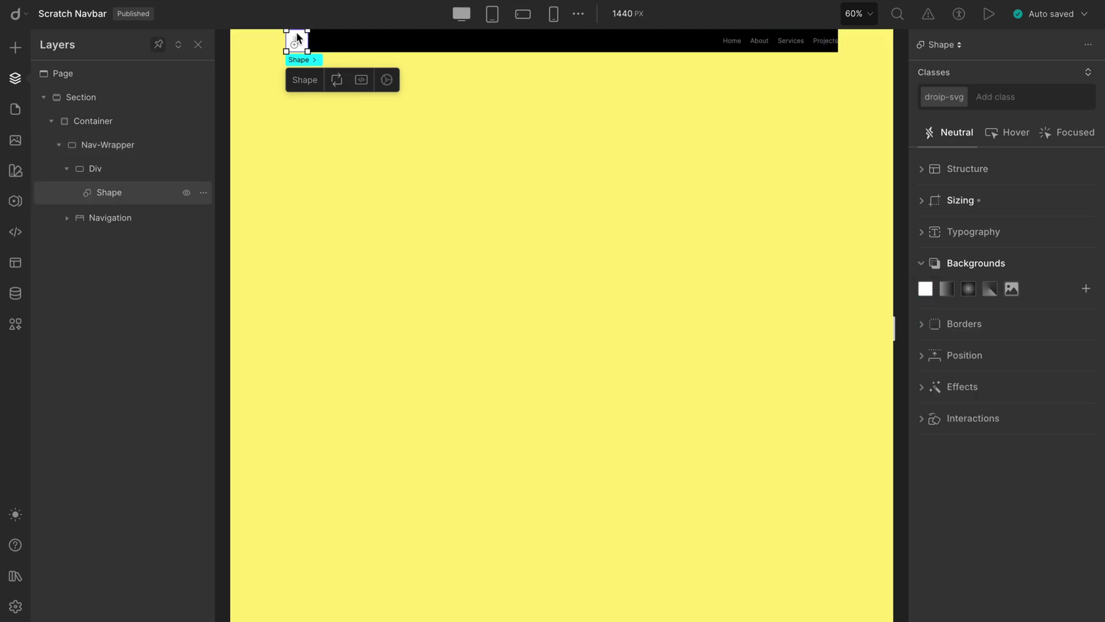
pyautogui.click(361, 80)
pyautogui.click(372, 202)
pyautogui.write('<svg width="43" height="28" viewBox="0 0 43 28" fill="none" xmlns="http://www.w3.org/2000/svg"> <path d="M42.5 27.5H0V22H5V6H0V0H34L42.5 8.5V27.5Z" fill="white"/> </svg>')
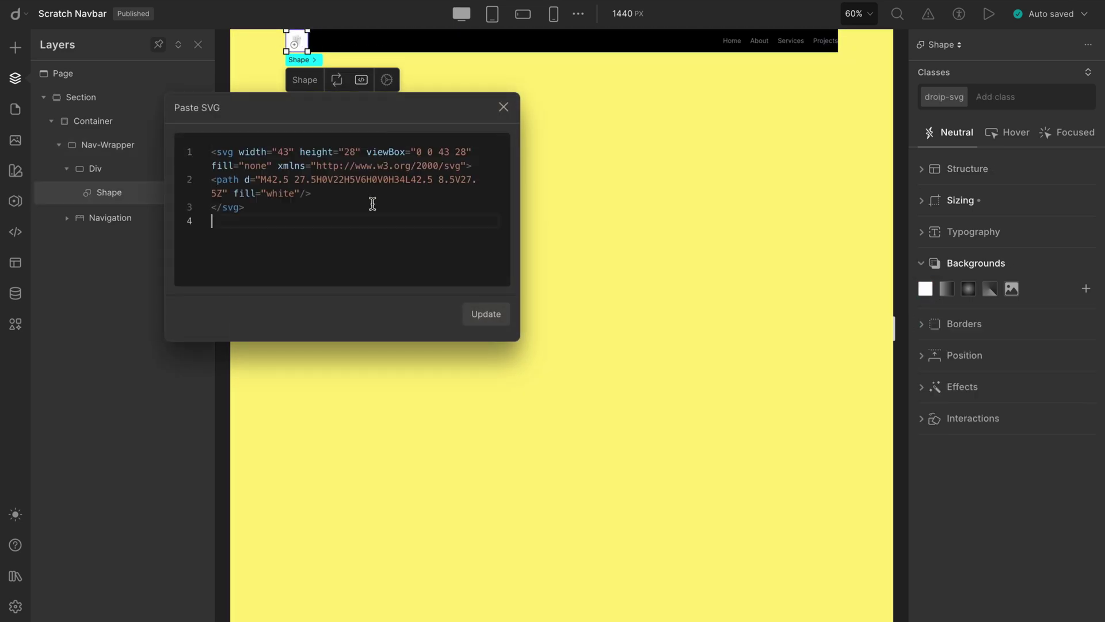
pyautogui.click(486, 314)
pyautogui.click(501, 108)
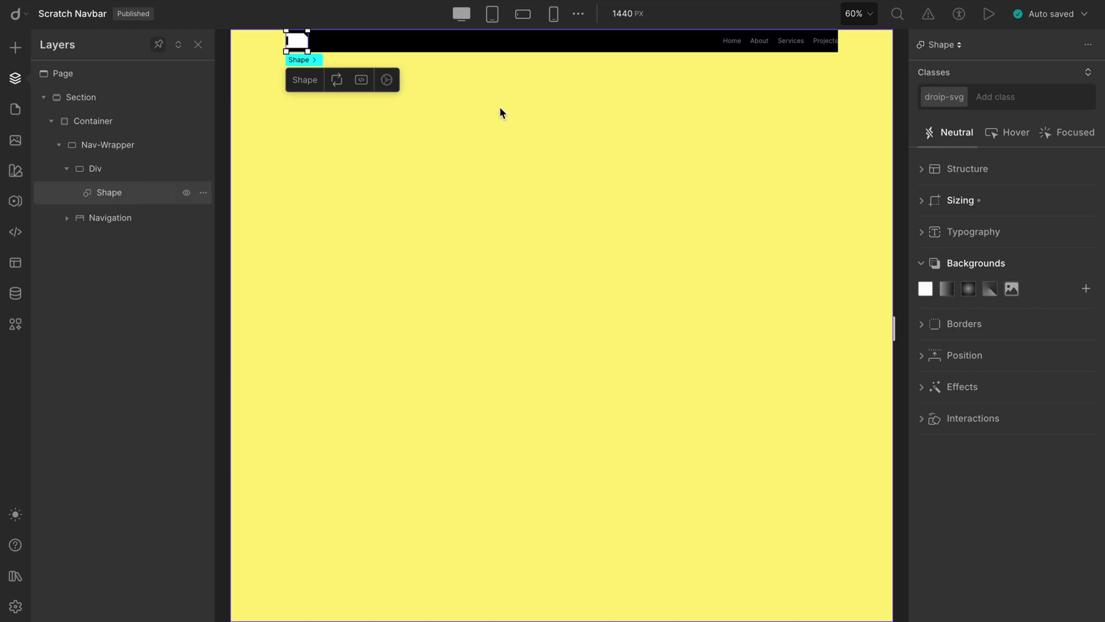
pyautogui.click(500, 110)
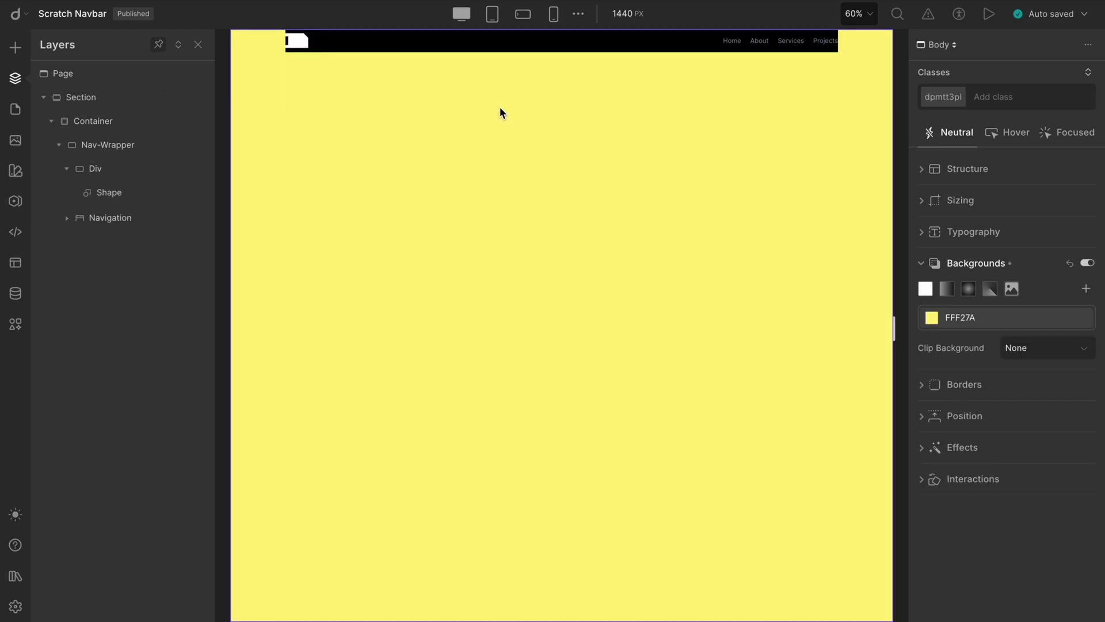
# Step: Make the Home link text white (FFFFFF)
pyautogui.click(730, 49)
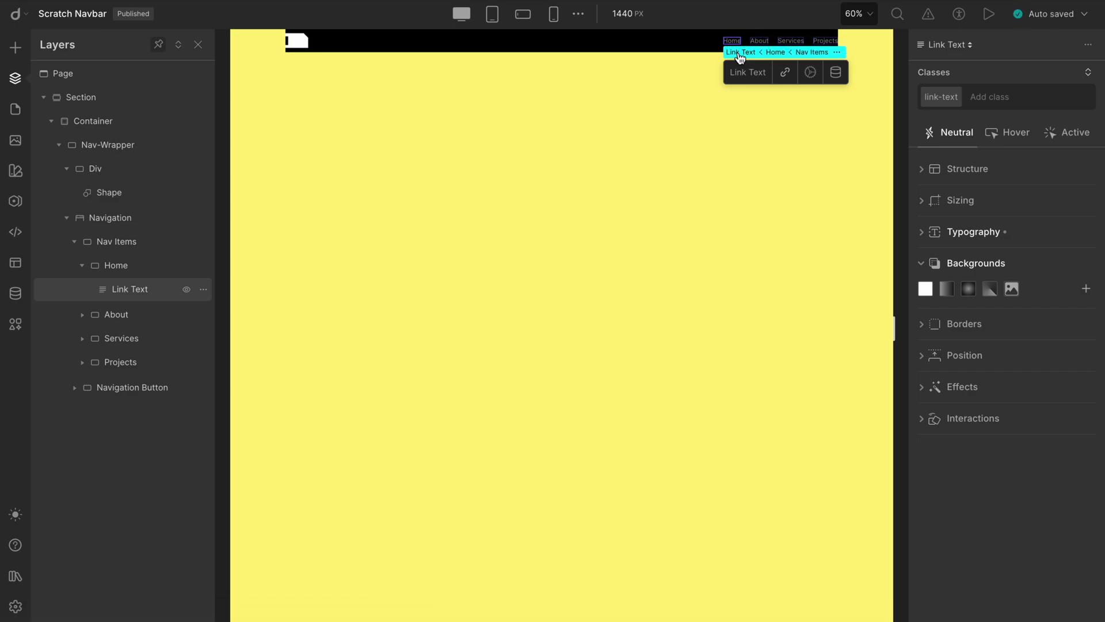
pyautogui.click(963, 232)
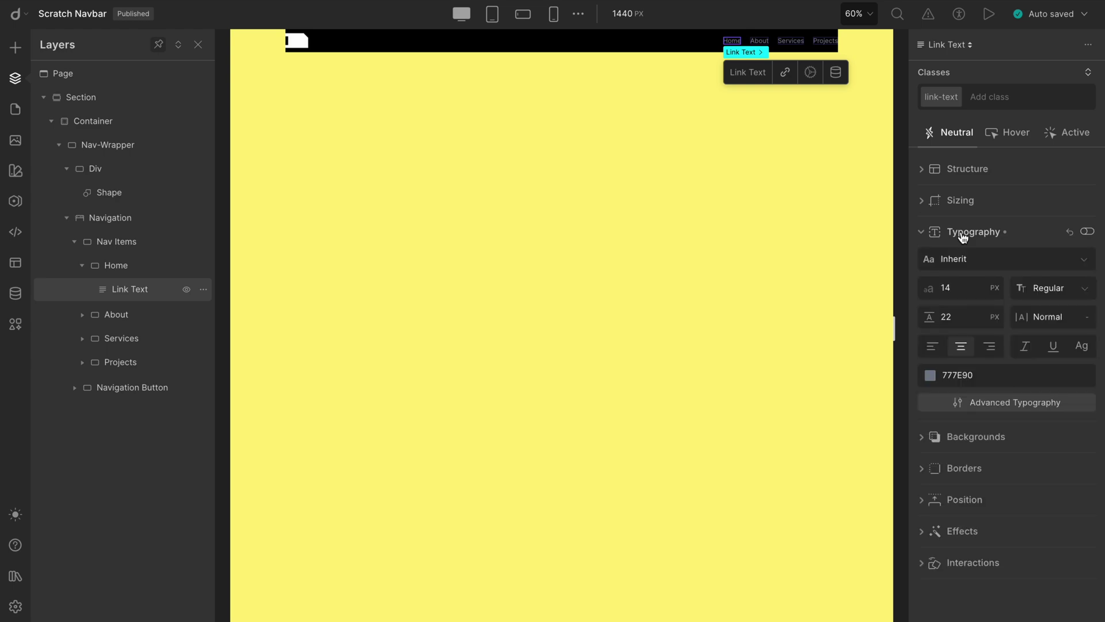
pyautogui.click(931, 379)
pyautogui.moveTo(737, 150); pyautogui.dragTo(716, 144)
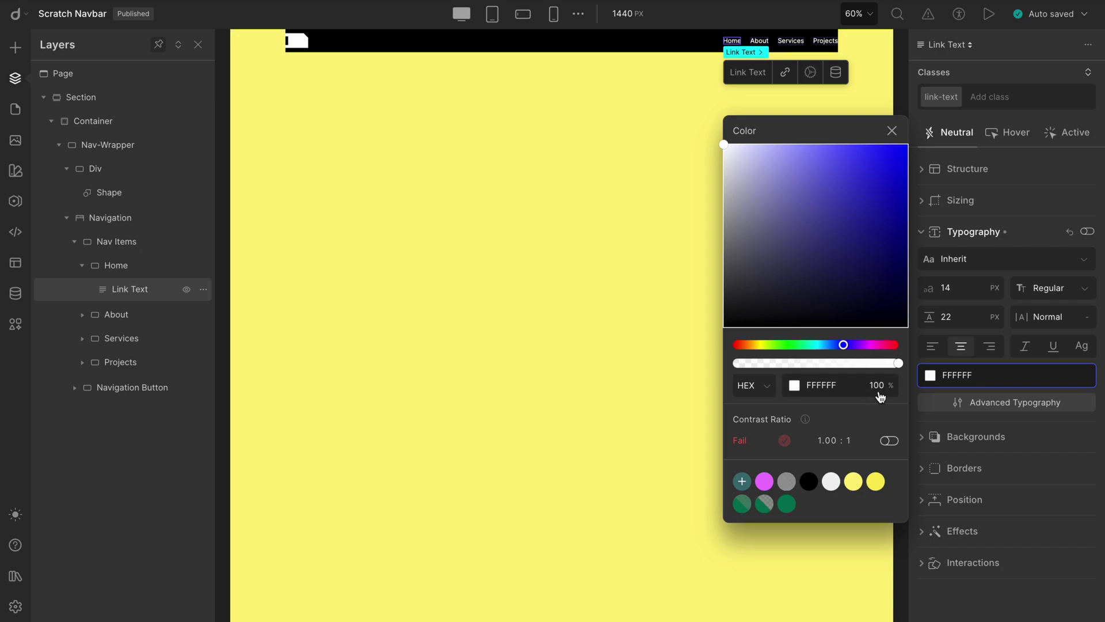
pyautogui.click(958, 268)
# Step: Set the link font to Jersey 10 at 18 px
pyautogui.click(958, 267)
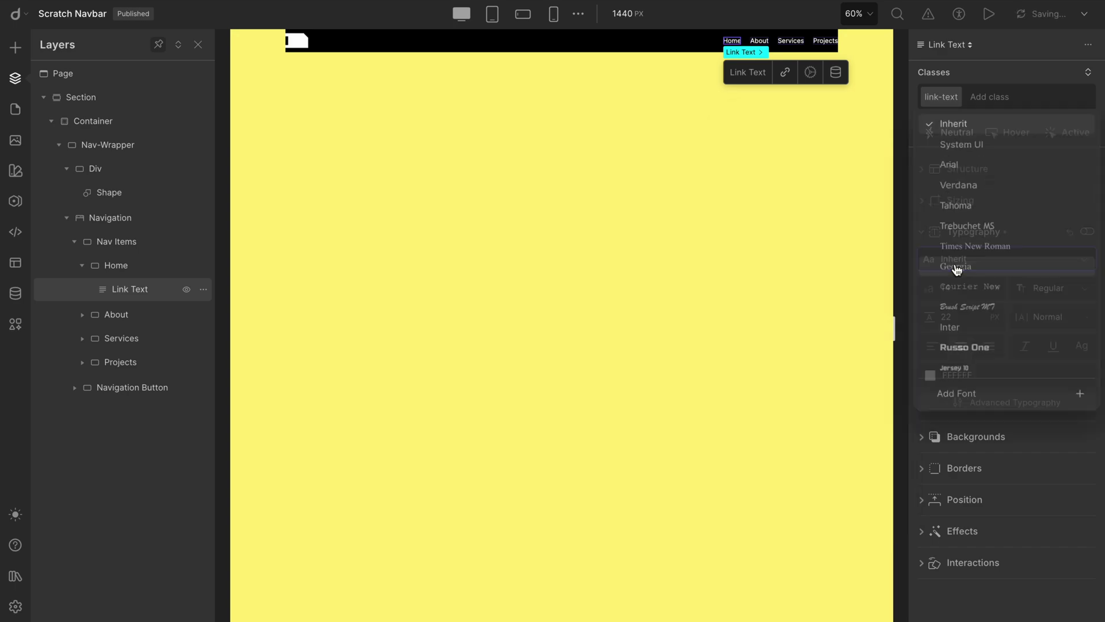
pyautogui.click(977, 371)
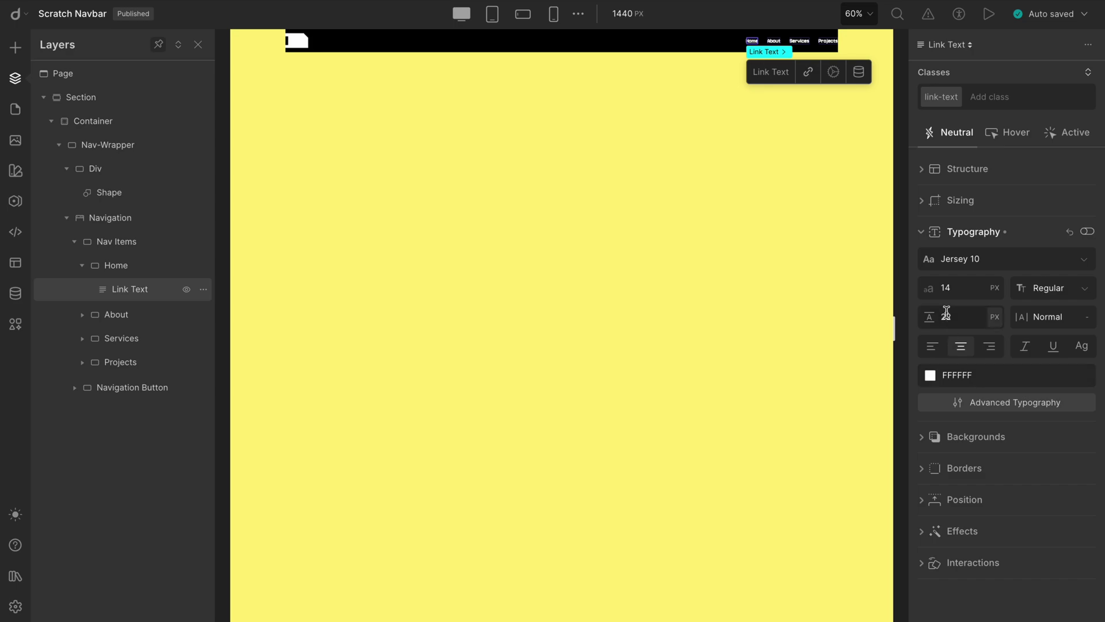
pyautogui.click(958, 293)
pyautogui.write('18')
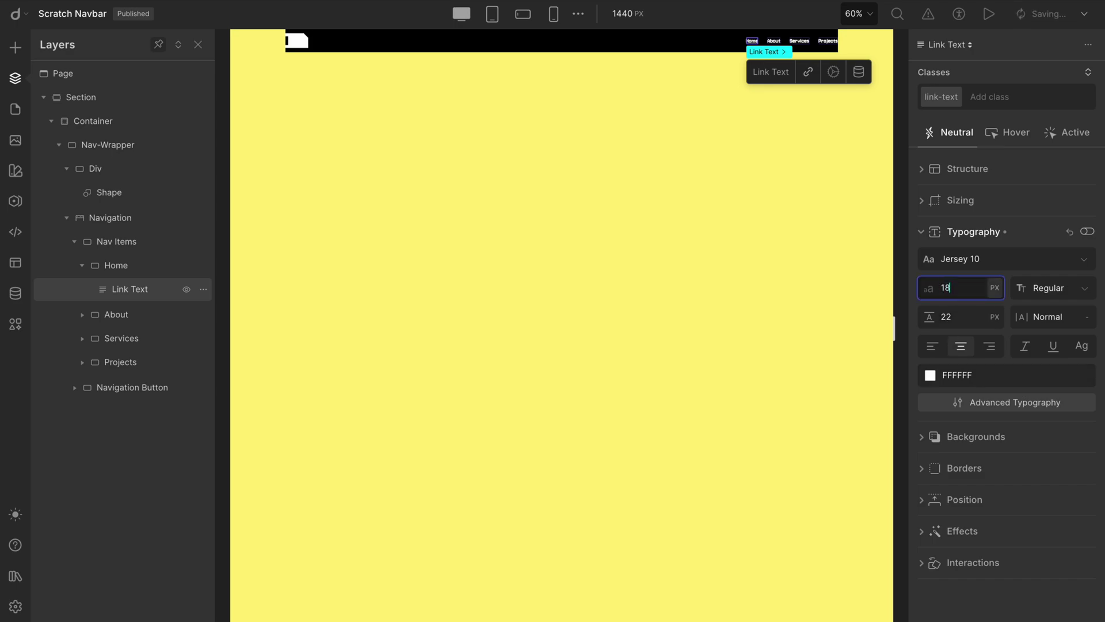
pyautogui.press('Return')
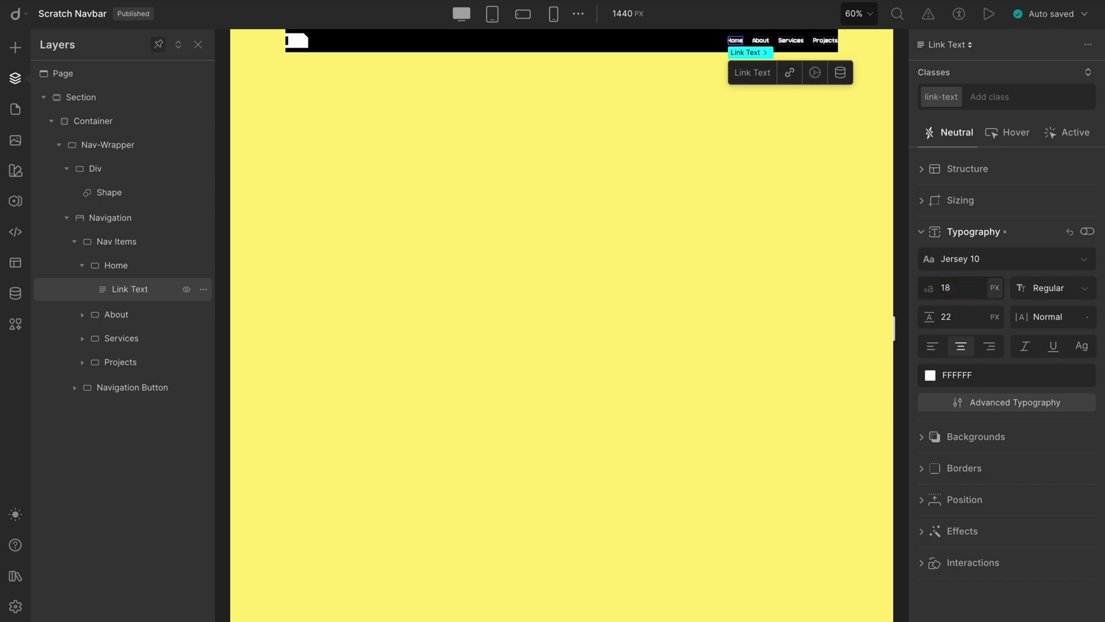
pyautogui.click(1002, 401)
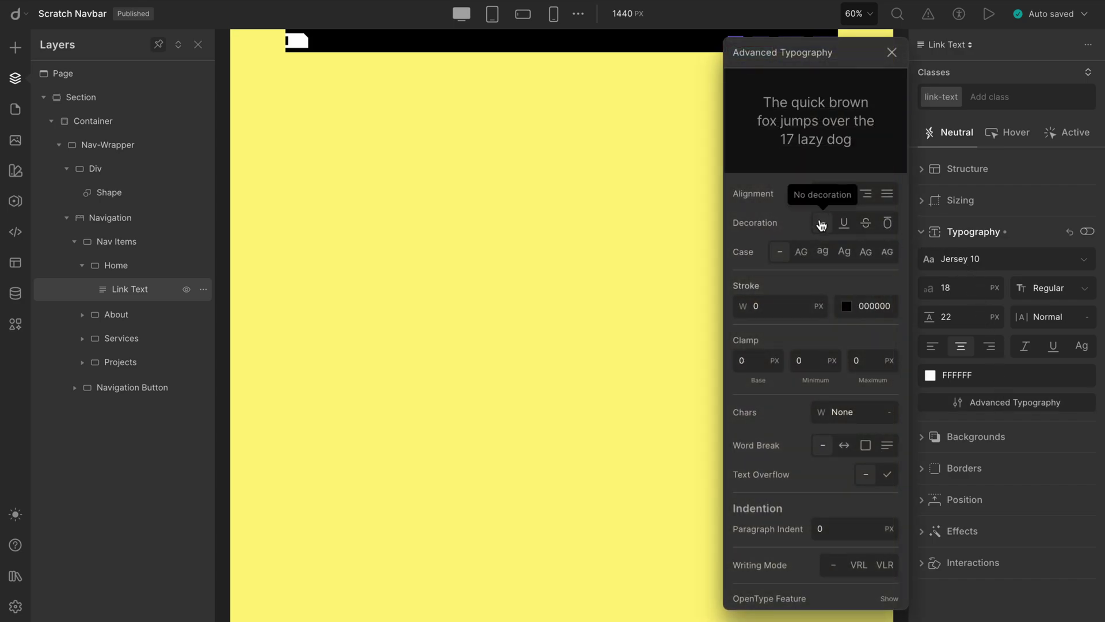
pyautogui.click(892, 53)
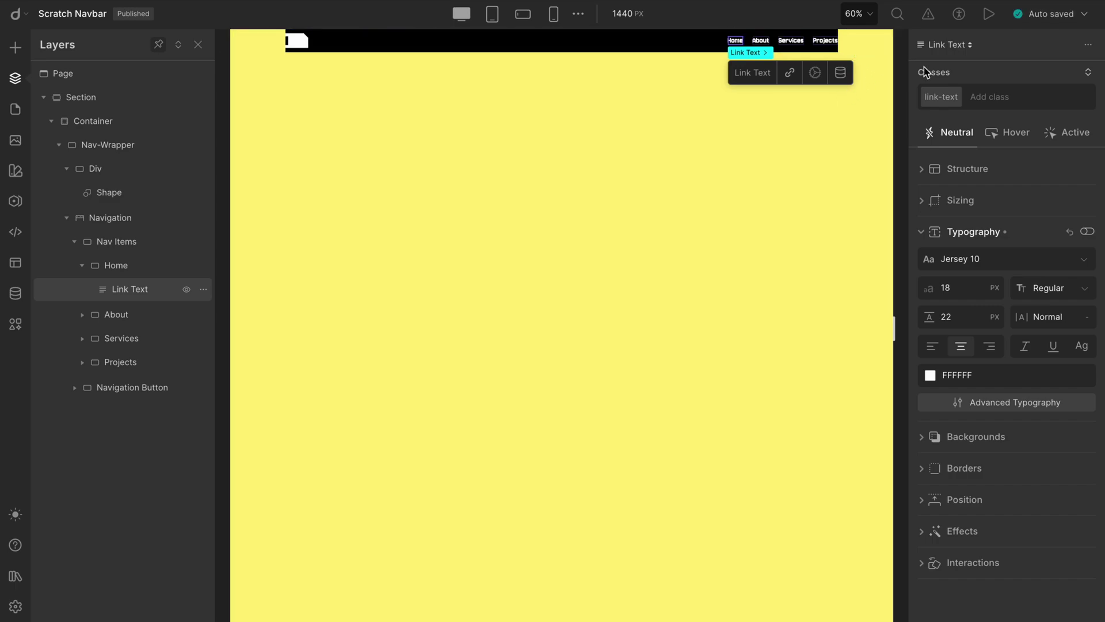
pyautogui.click(82, 315)
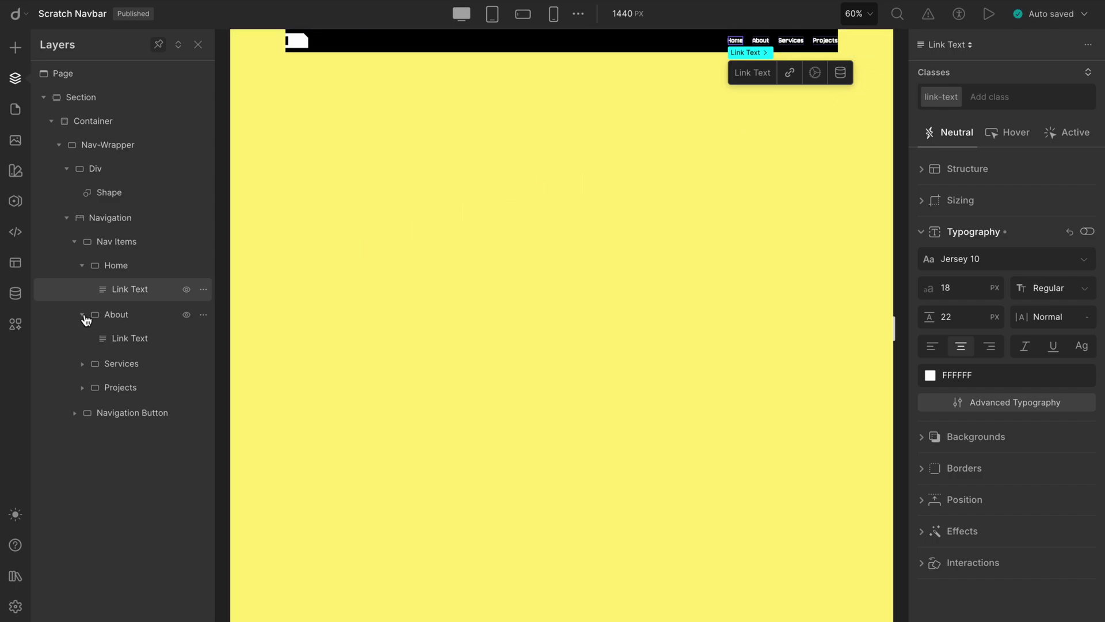
pyautogui.click(112, 339)
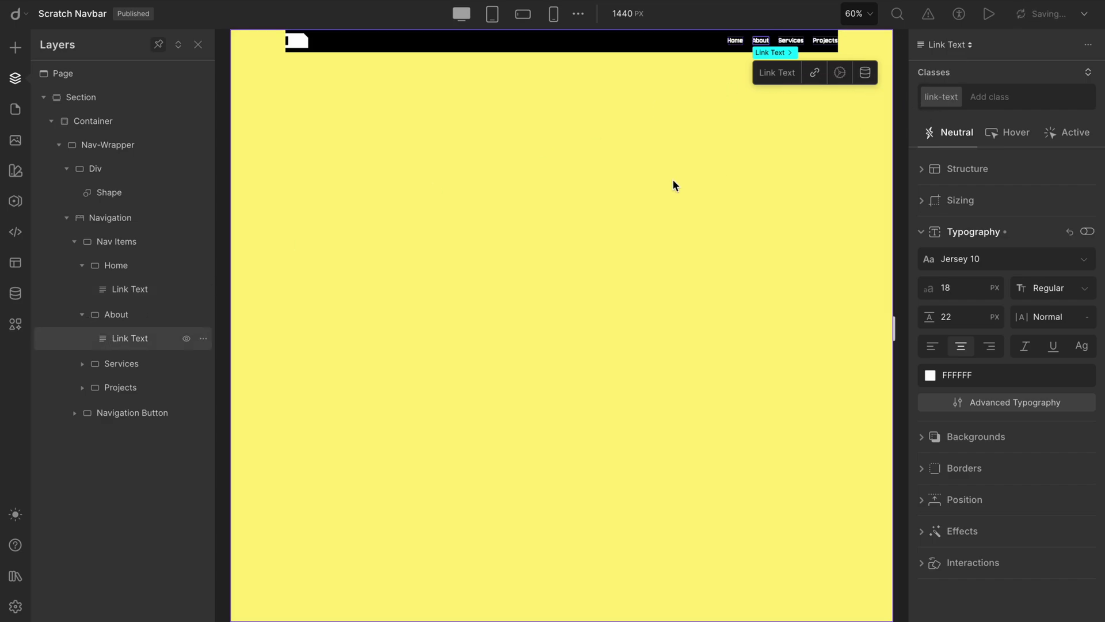
pyautogui.click(157, 289)
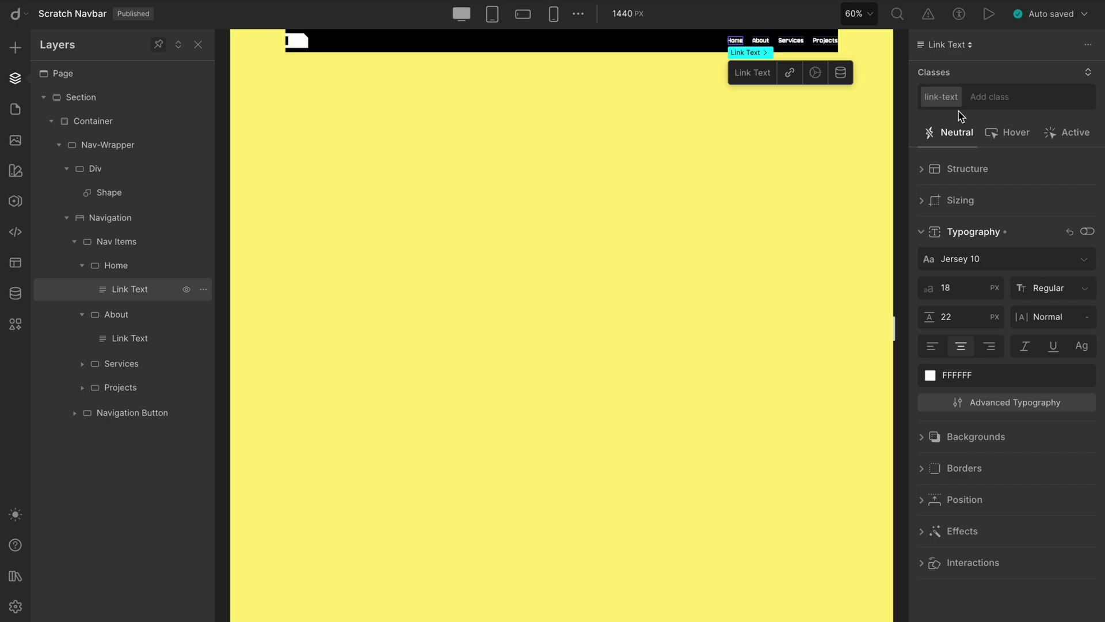
# Step: Give the page Section 10 px top padding
pyautogui.click(140, 99)
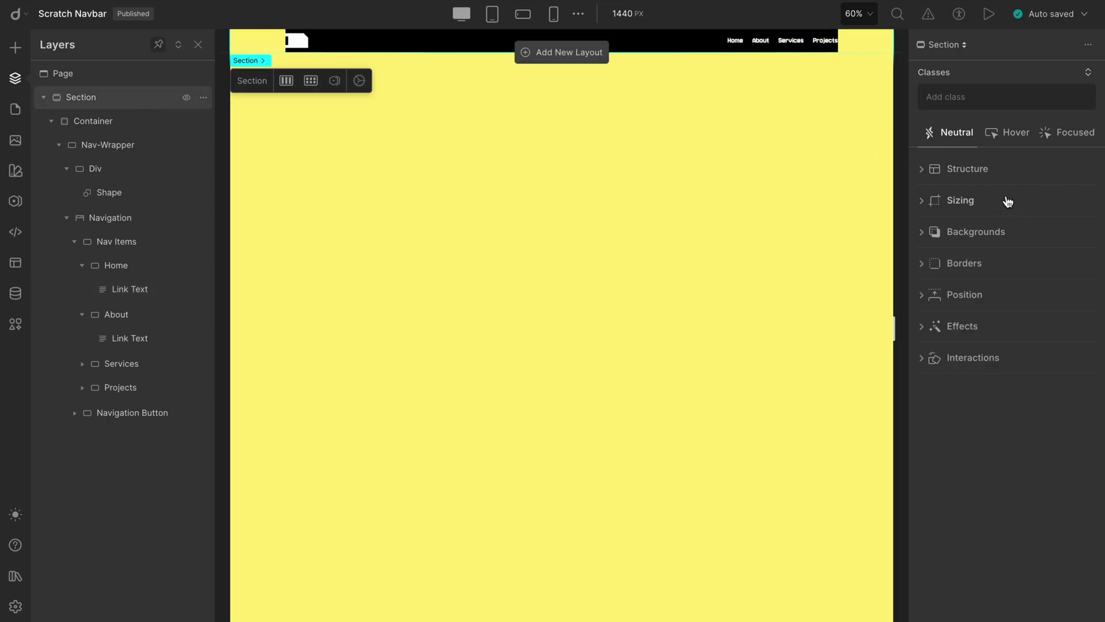
pyautogui.click(986, 169)
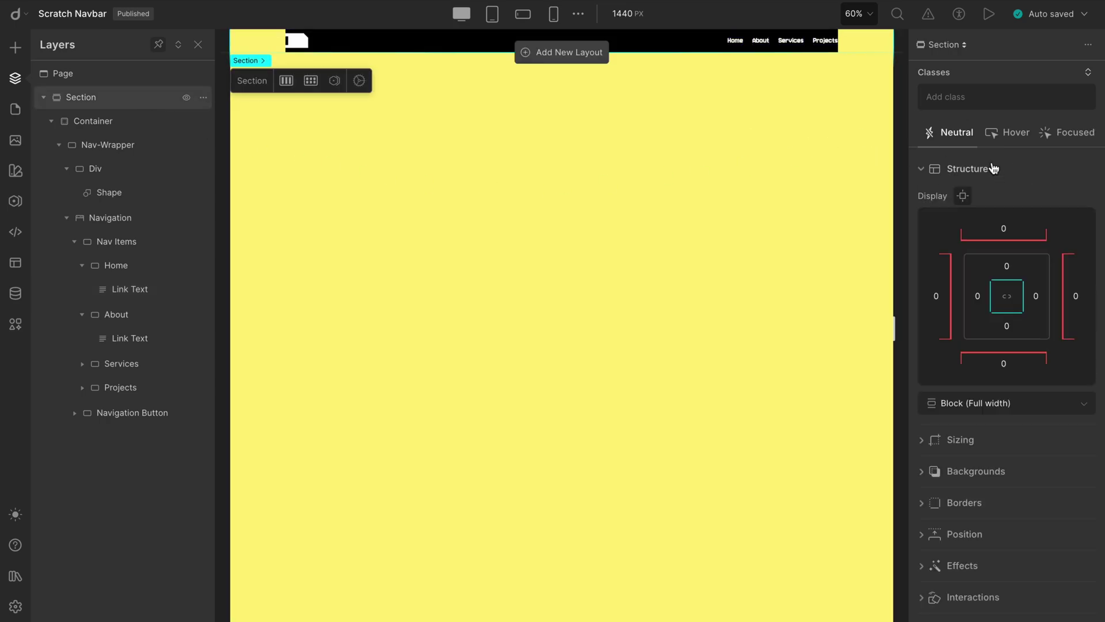
pyautogui.click(1007, 262)
pyautogui.click(972, 310)
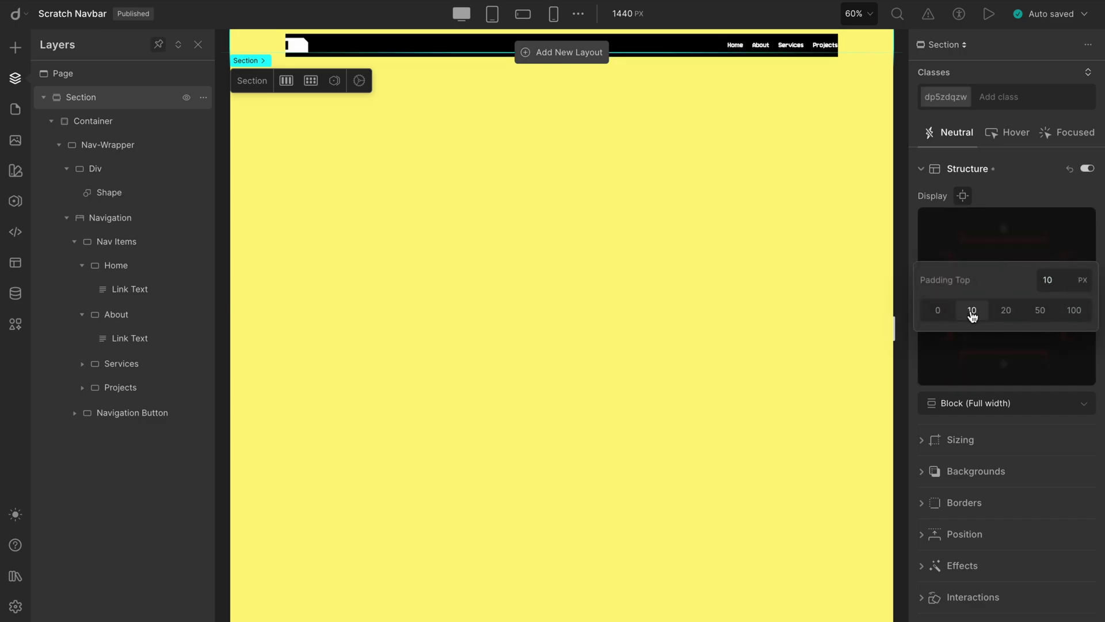
# Step: Give the Nav-Wrapper 20 px left and right padding
pyautogui.click(159, 144)
pyautogui.click(976, 299)
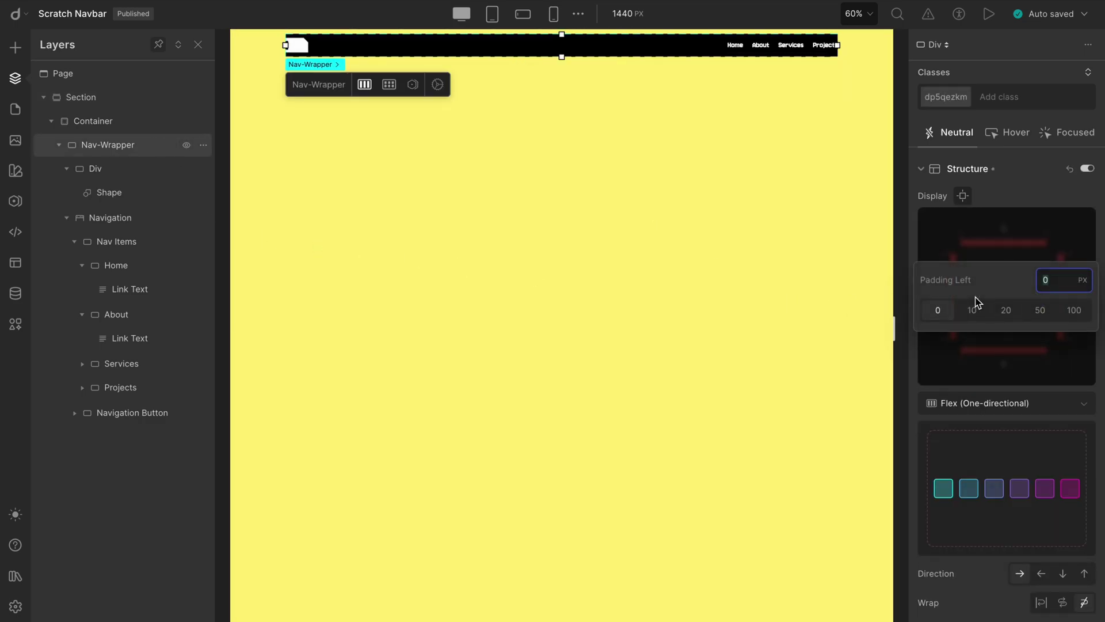
pyautogui.click(1006, 310)
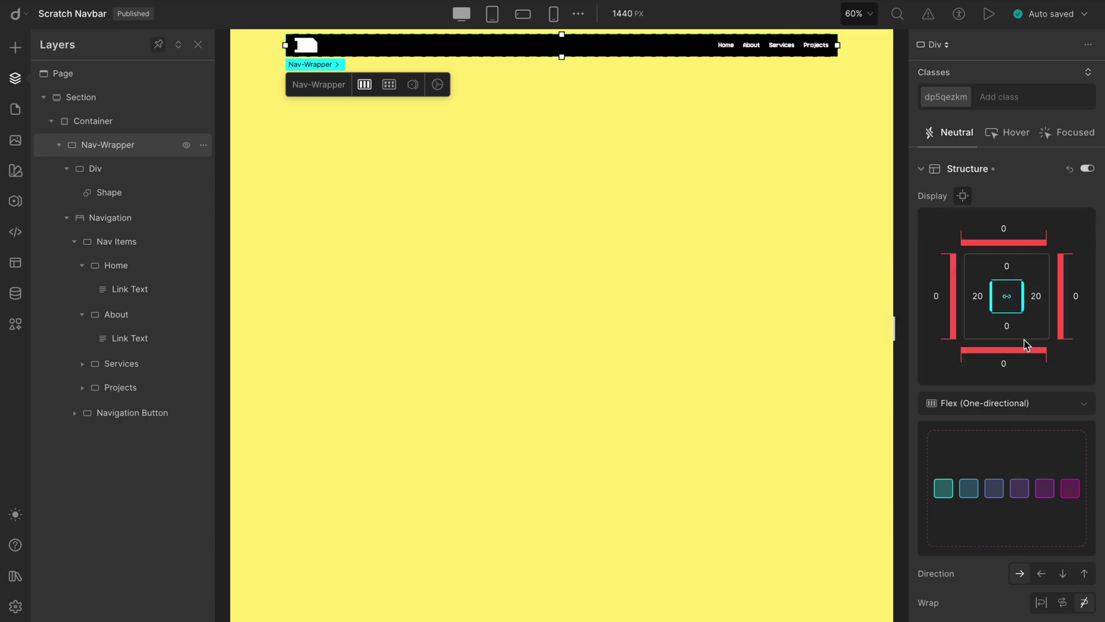
# Step: Round the Nav-Wrapper's corners with a 4 px border radius
pyautogui.scroll(-5, 1025, 345)
pyautogui.click(1020, 513)
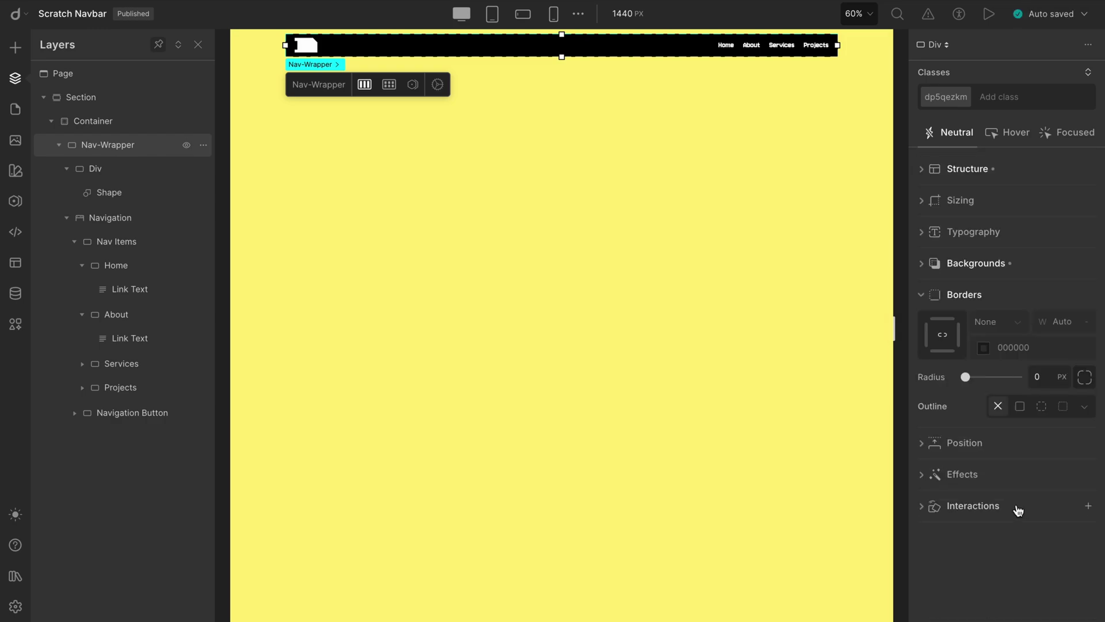
pyautogui.click(1038, 377)
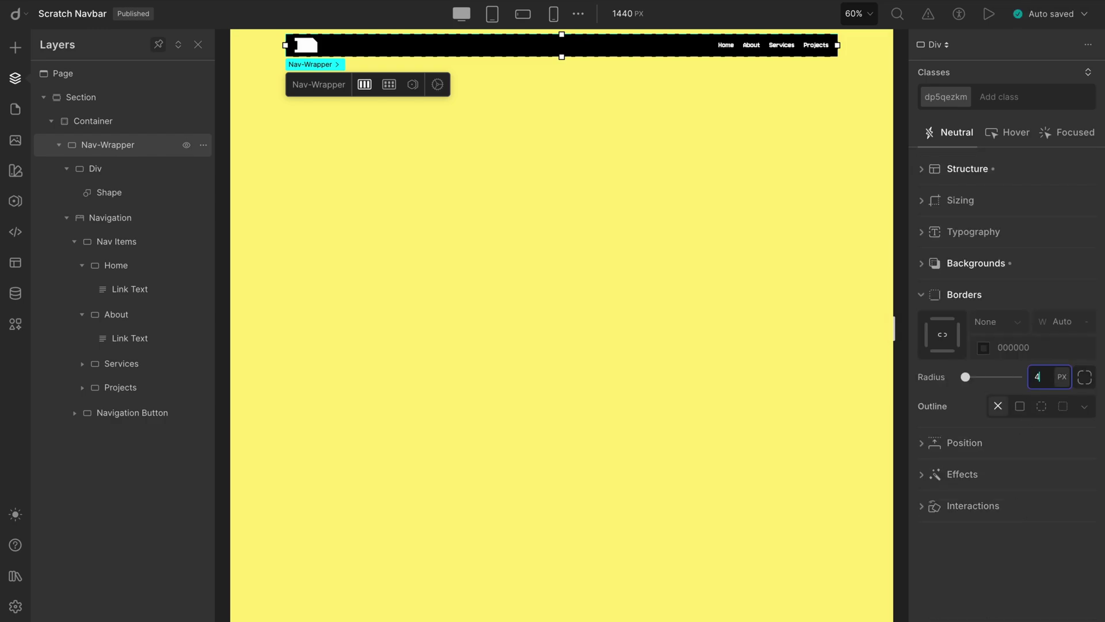
pyautogui.press('Return')
pyautogui.click(756, 149)
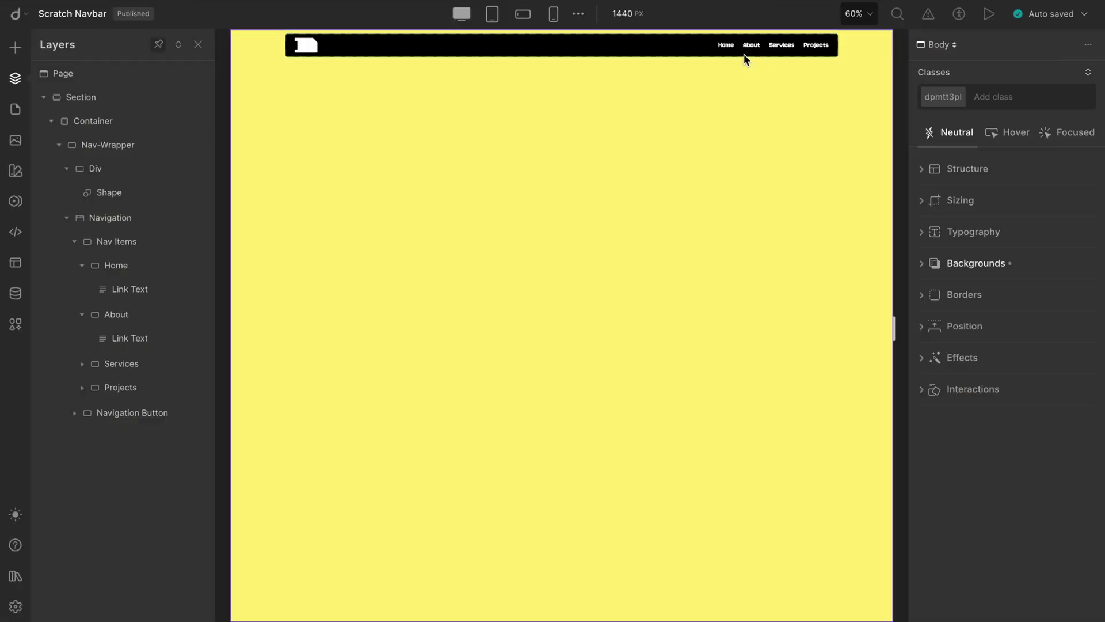
# Step: Change the Home link's type from Web Address to Page in Link Settings
pyautogui.click(728, 45)
pyautogui.click(780, 79)
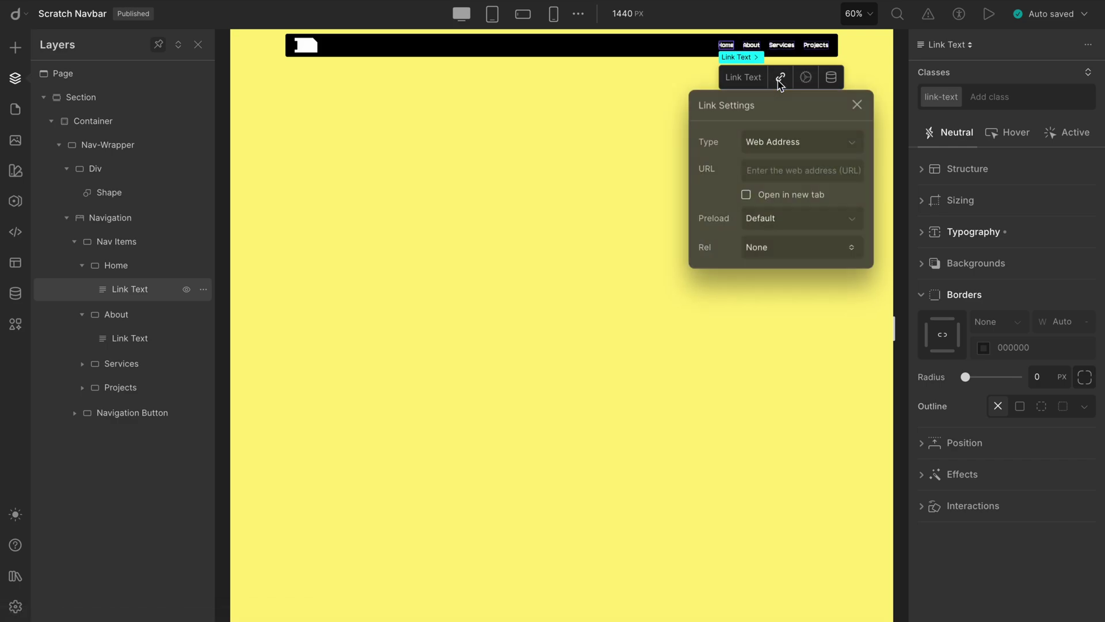
pyautogui.click(793, 142)
pyautogui.click(795, 91)
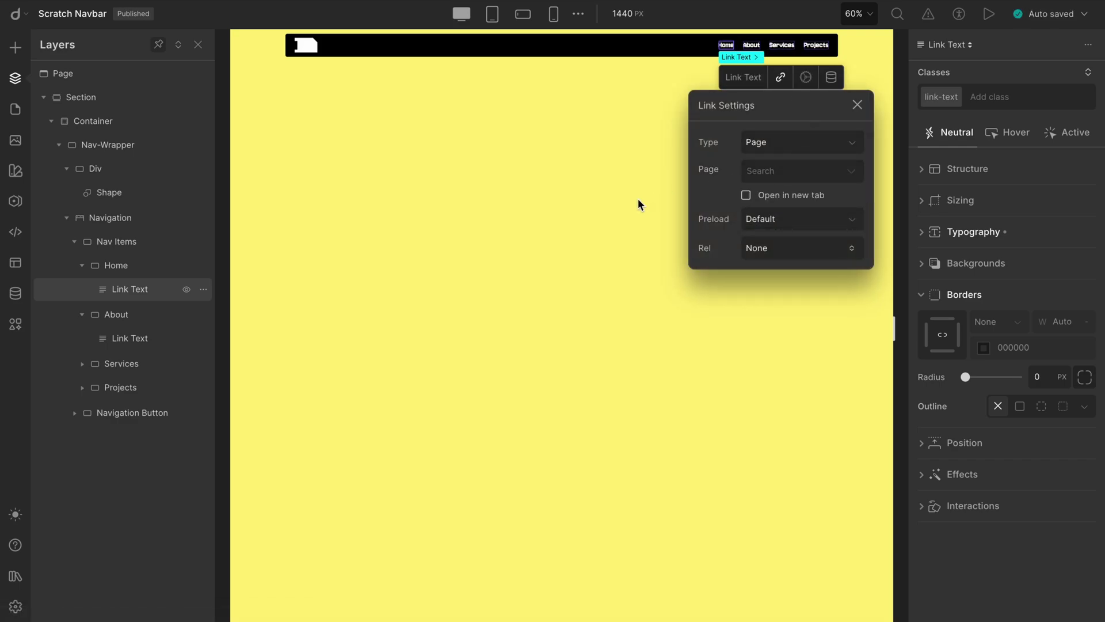
pyautogui.click(643, 50)
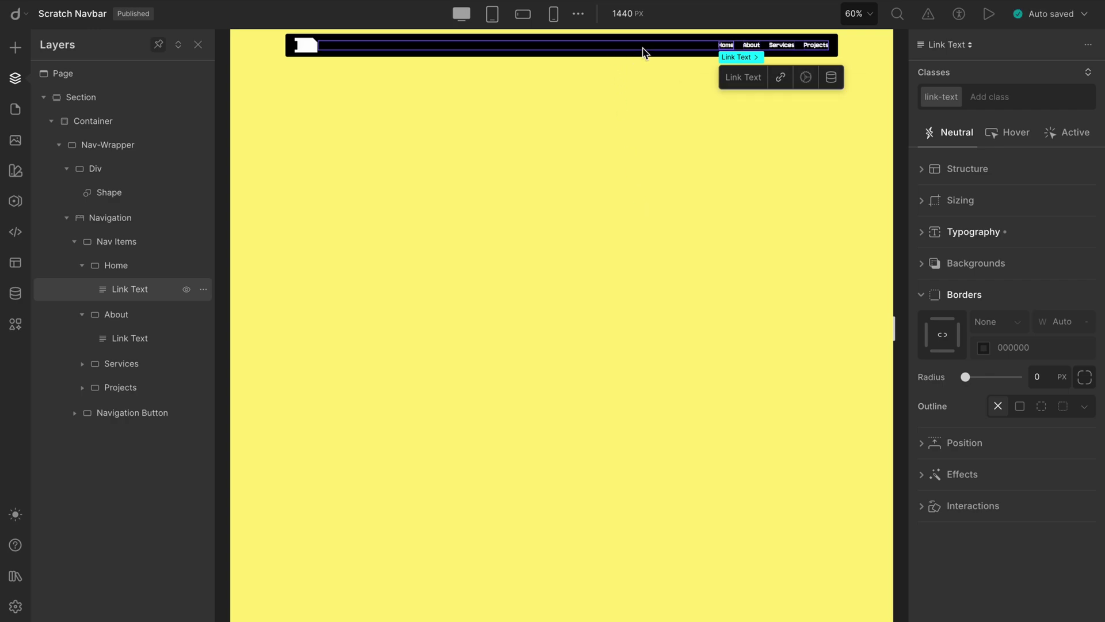